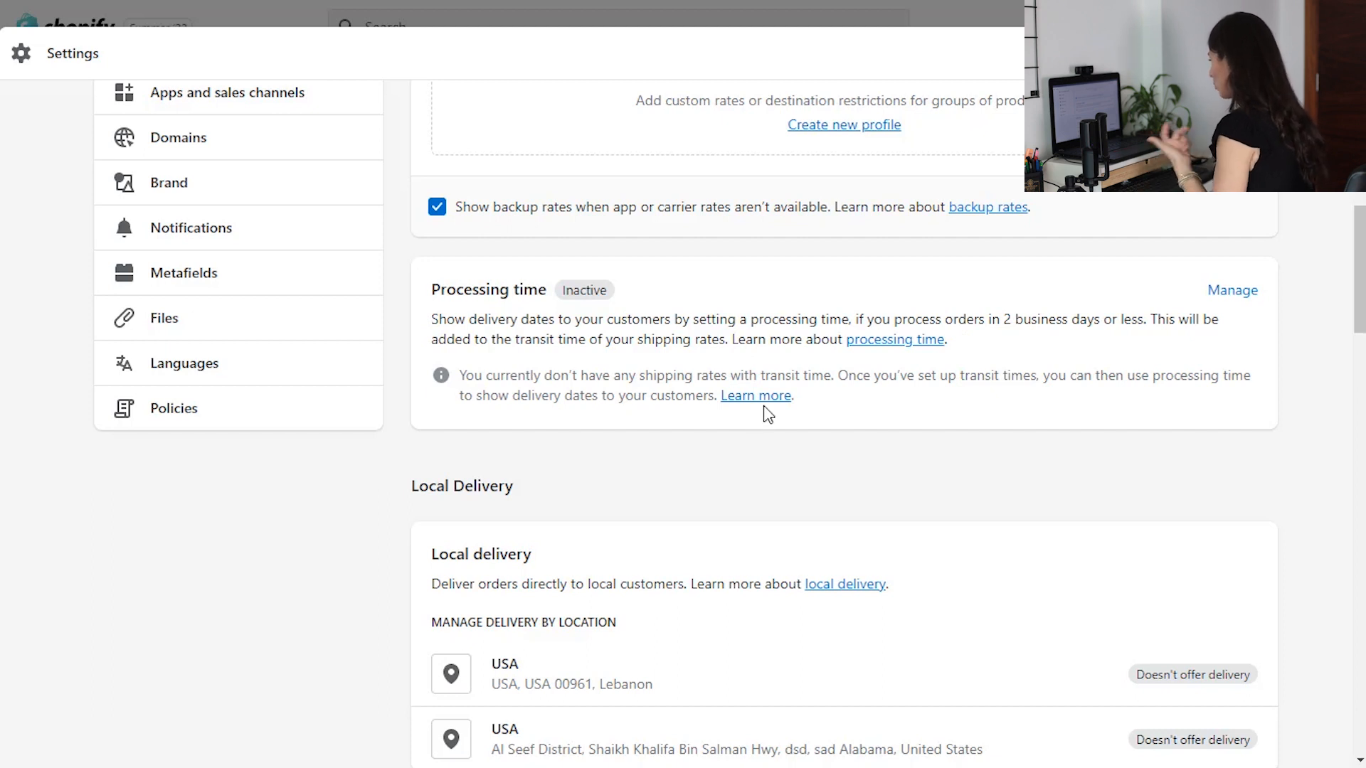
- Look through the shipping and delivery settings, from processing time, local delivery and pickup to packages, labels, carrier accounts and custom fulfillment
scroll(767, 414, "down", 3)
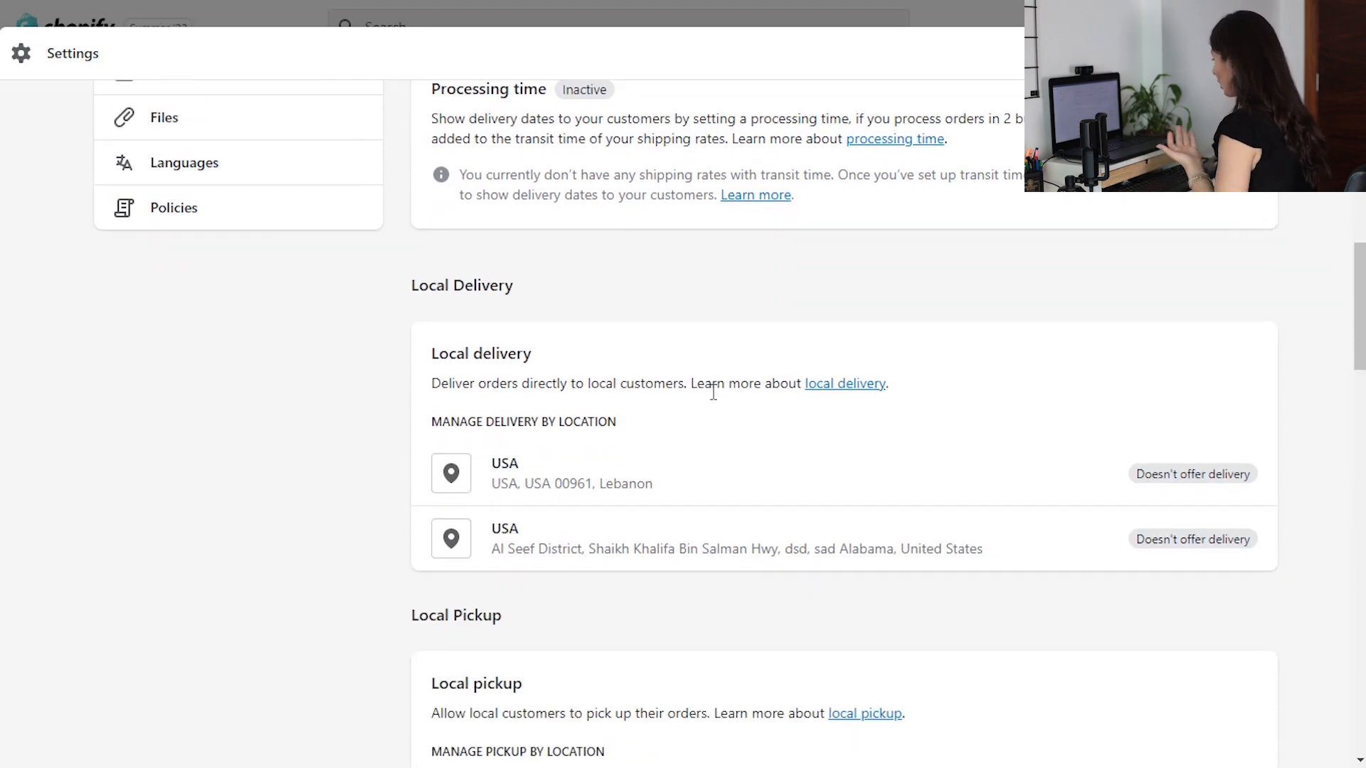
scroll(655, 500, "down", 3)
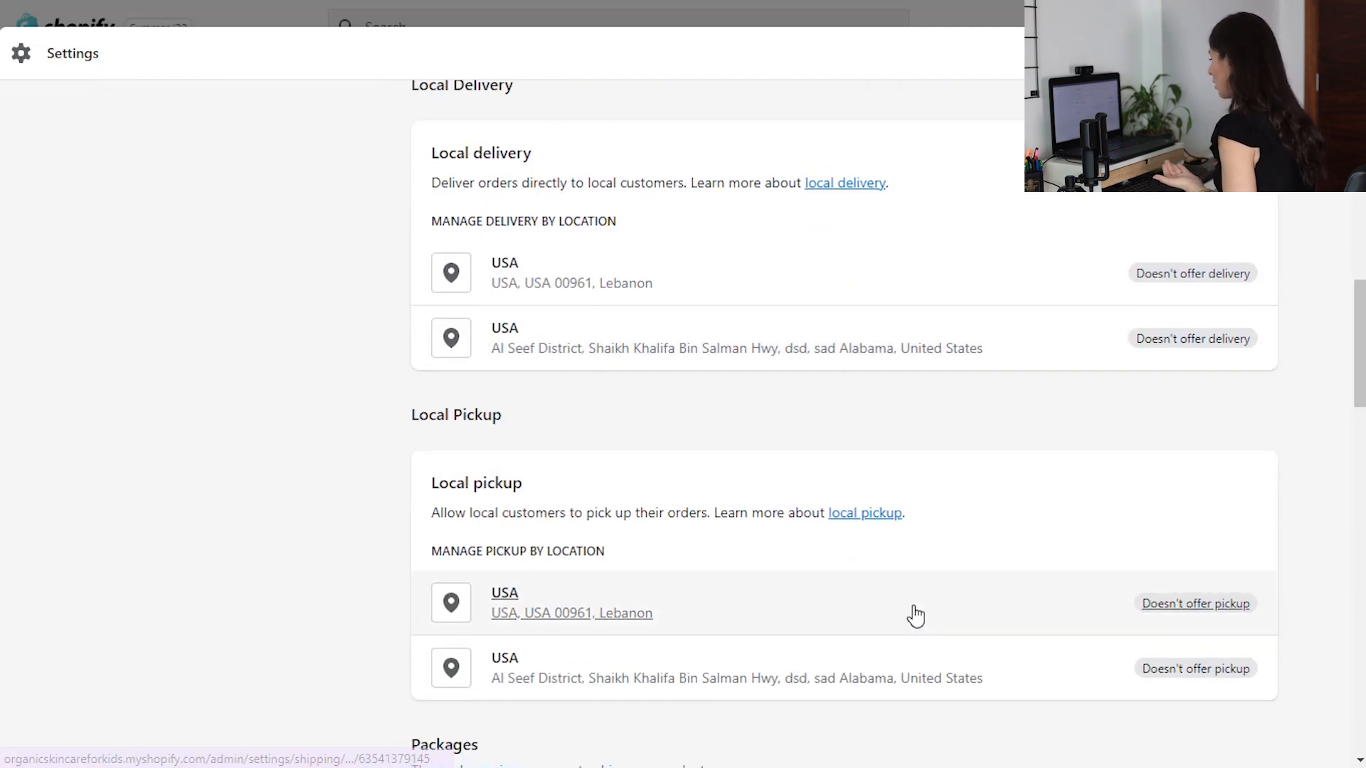
scroll(911, 613, "down", 3)
scroll(915, 616, "down", 5)
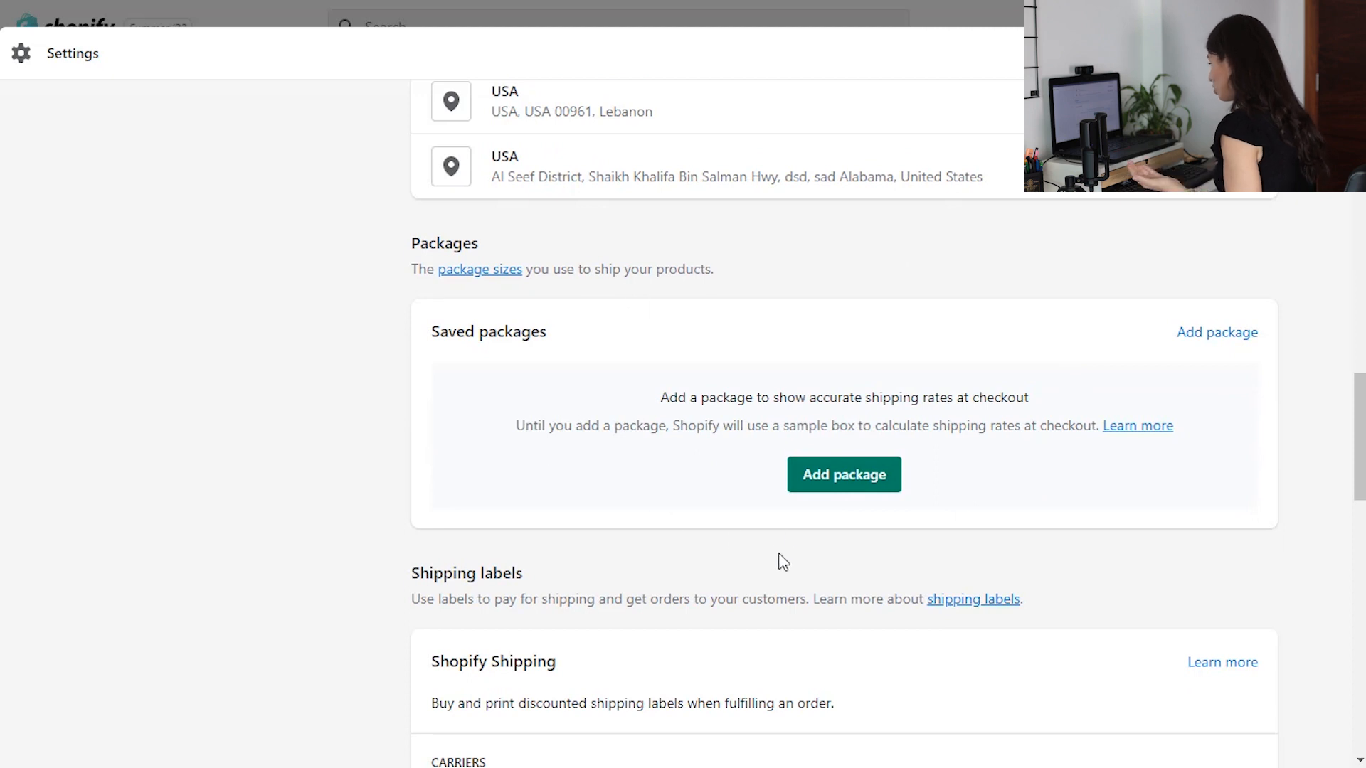
scroll(783, 561, "down", 5)
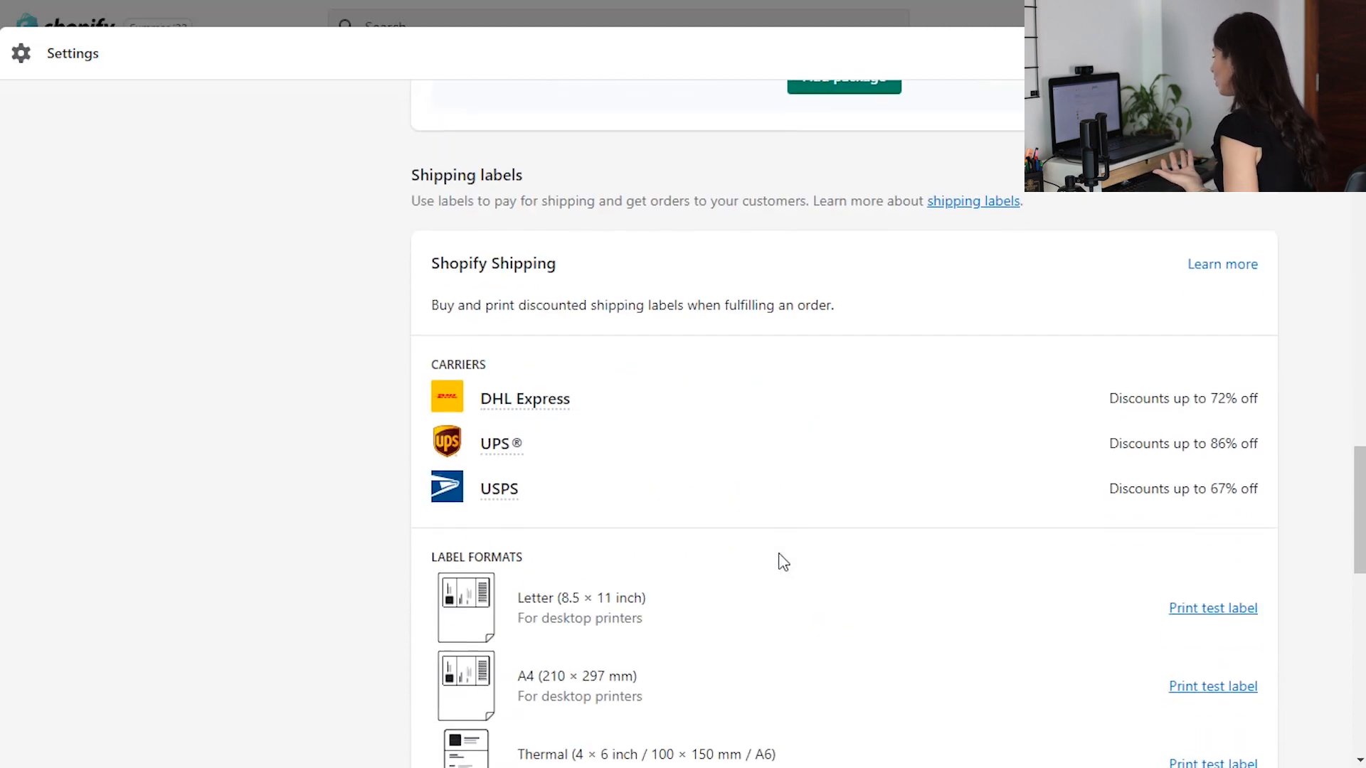
scroll(779, 392, "down", 4)
scroll(777, 388, "down", 3)
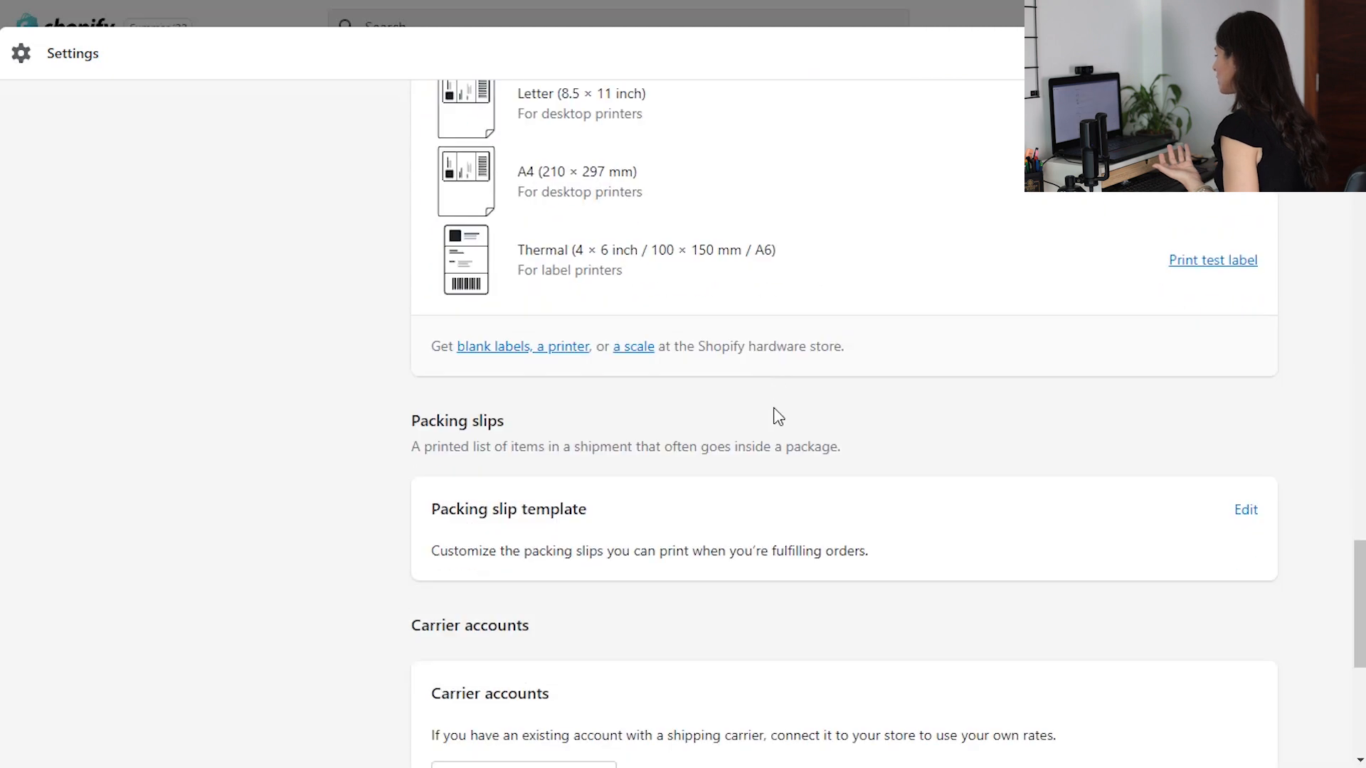
scroll(834, 624, "down", 2)
scroll(844, 427, "down", 3)
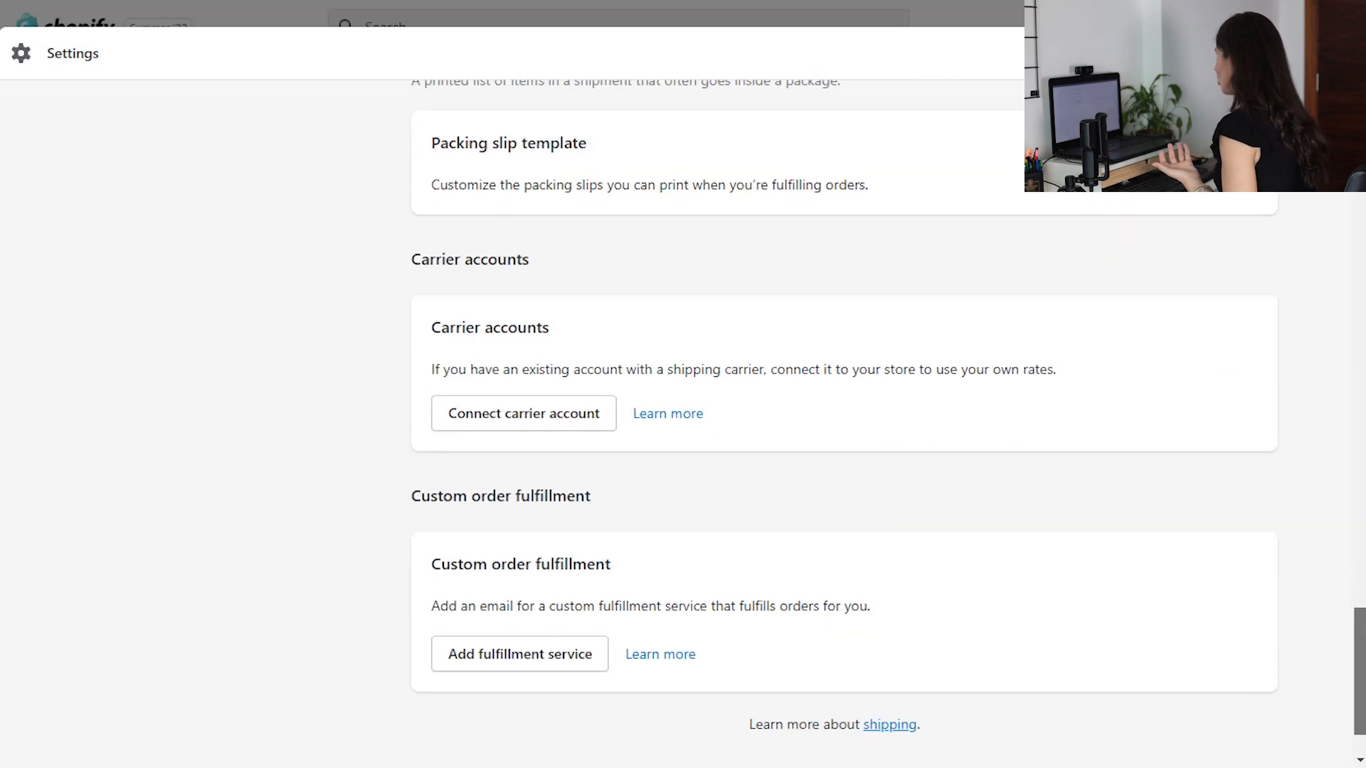
scroll(844, 411, "up", 20)
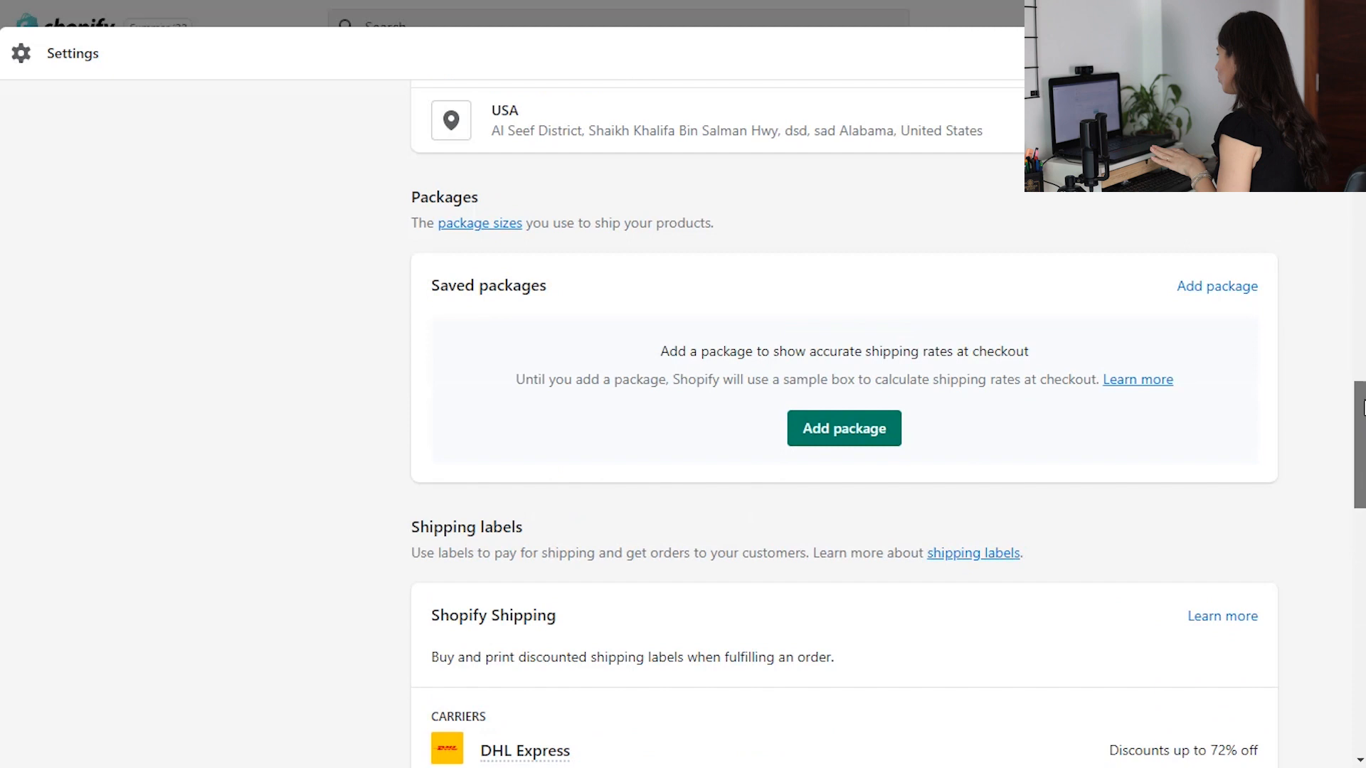
scroll(730, 419, "up", 15)
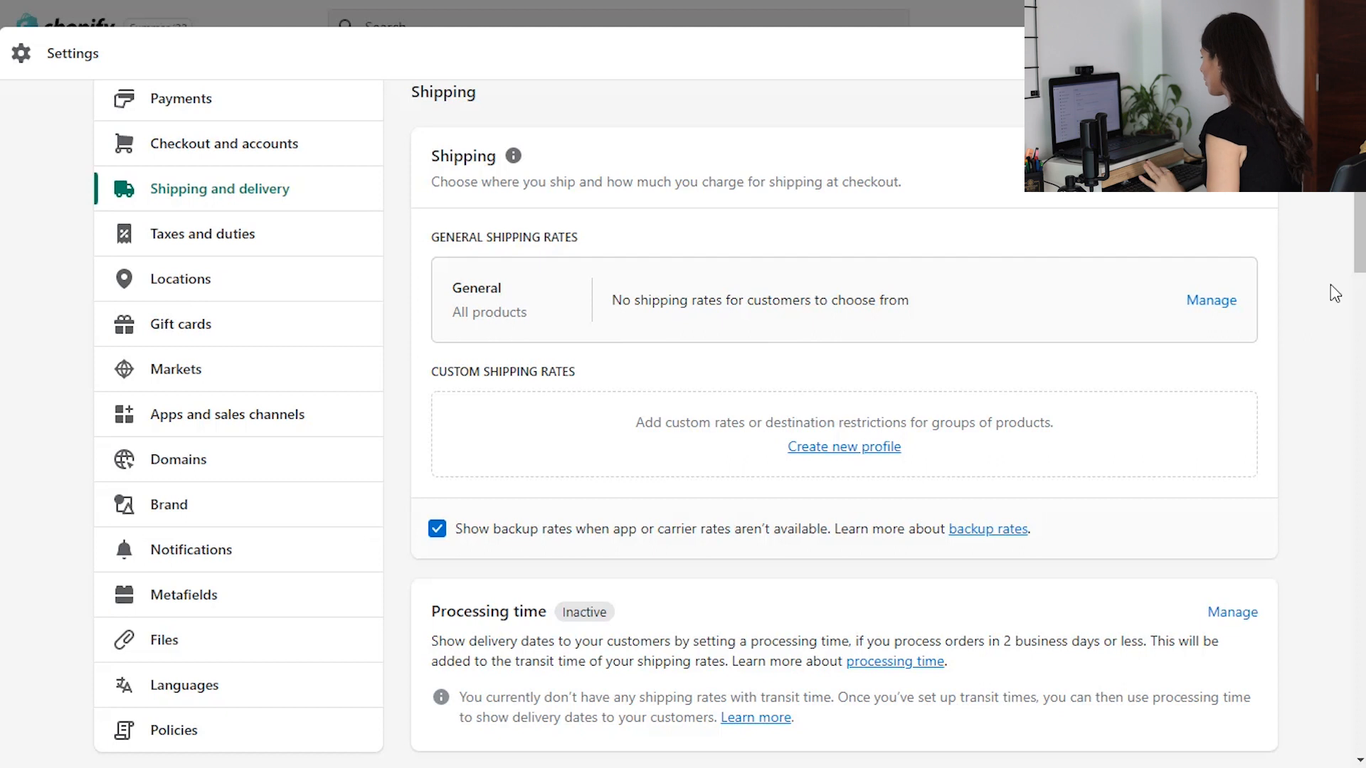
- Open the General shipping rates profile for all products and start a new shipping zone named Domestic
left_click(1216, 310)
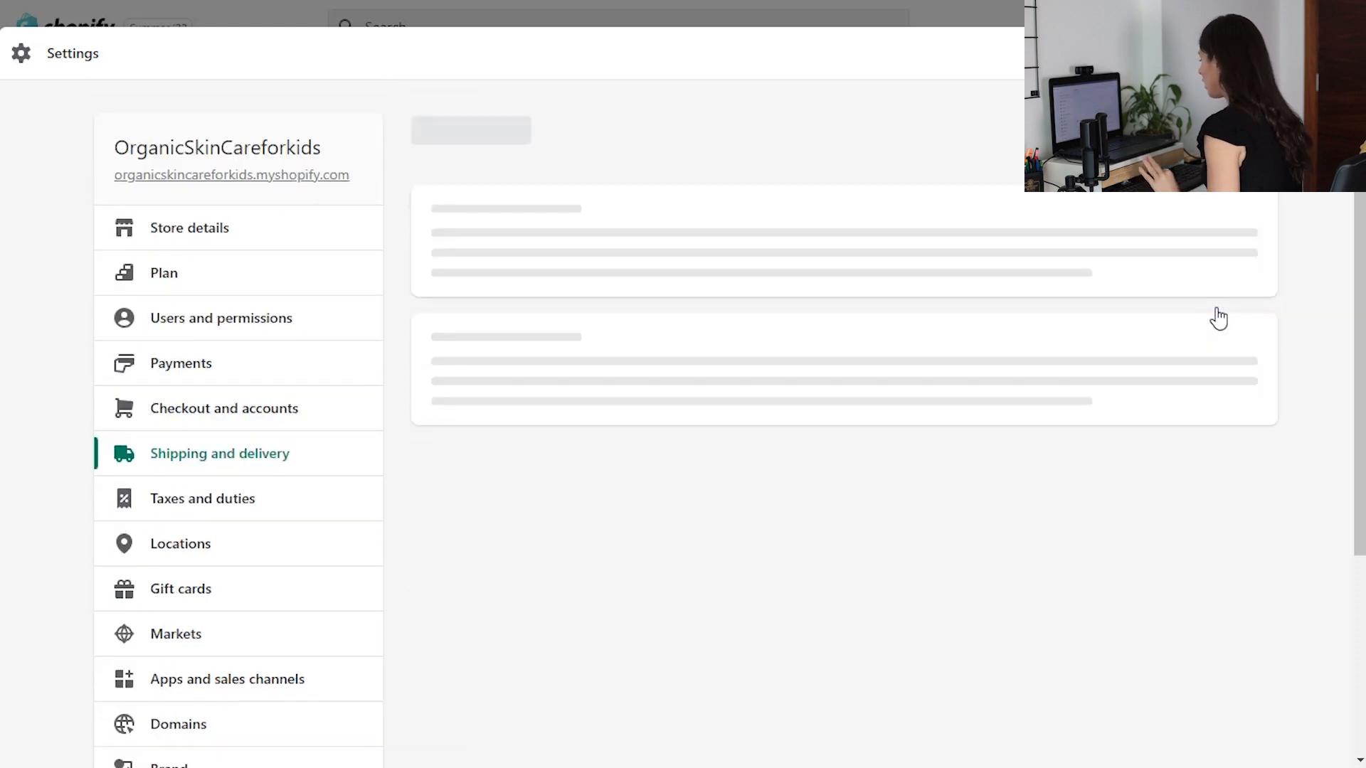
scroll(1198, 387, "down", 3)
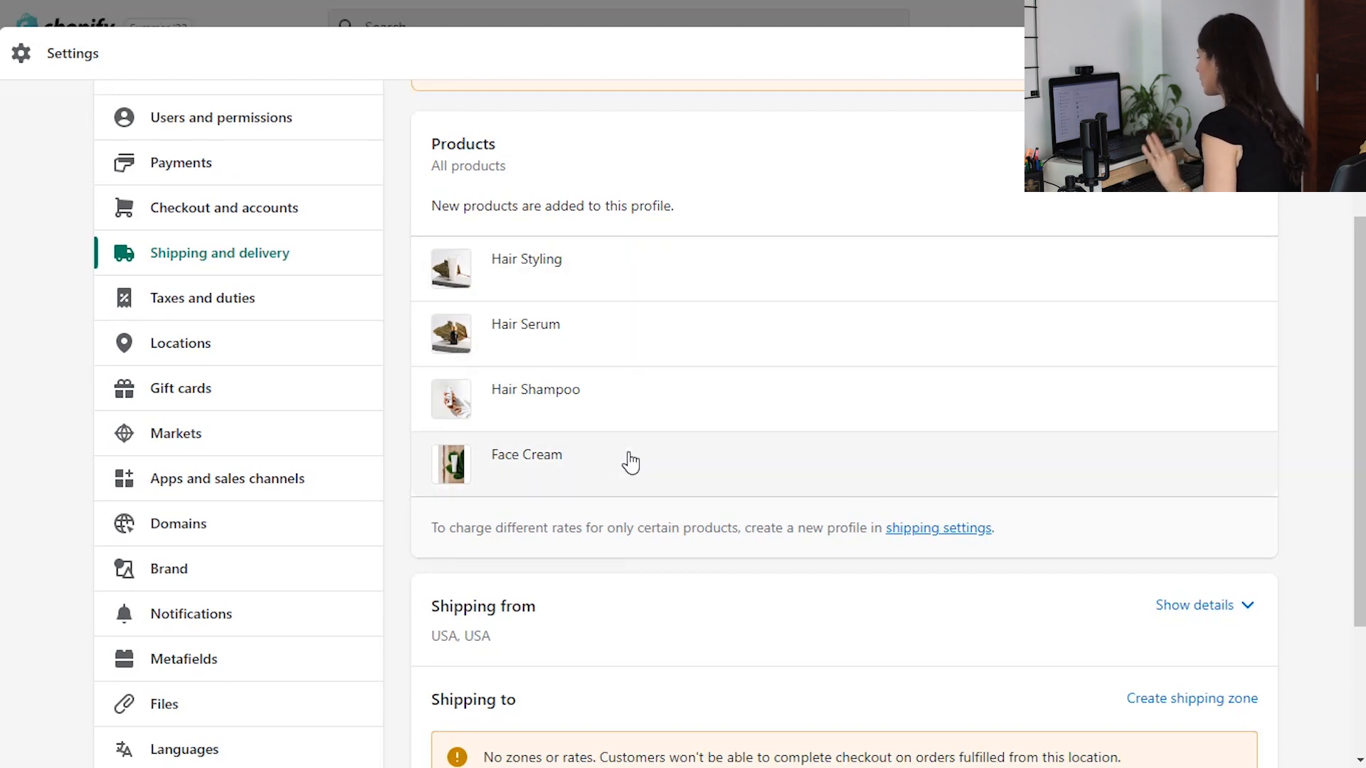
scroll(631, 463, "down", 3)
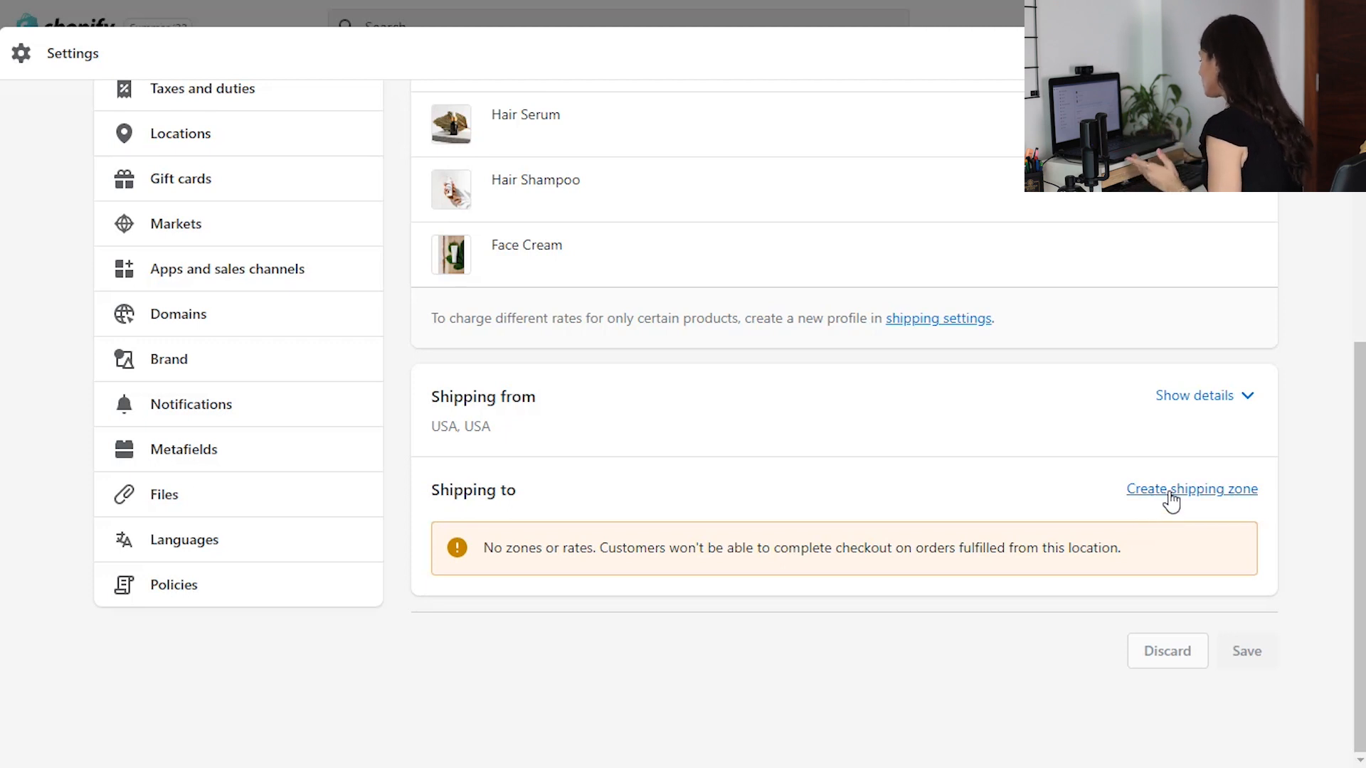
left_click(1170, 495)
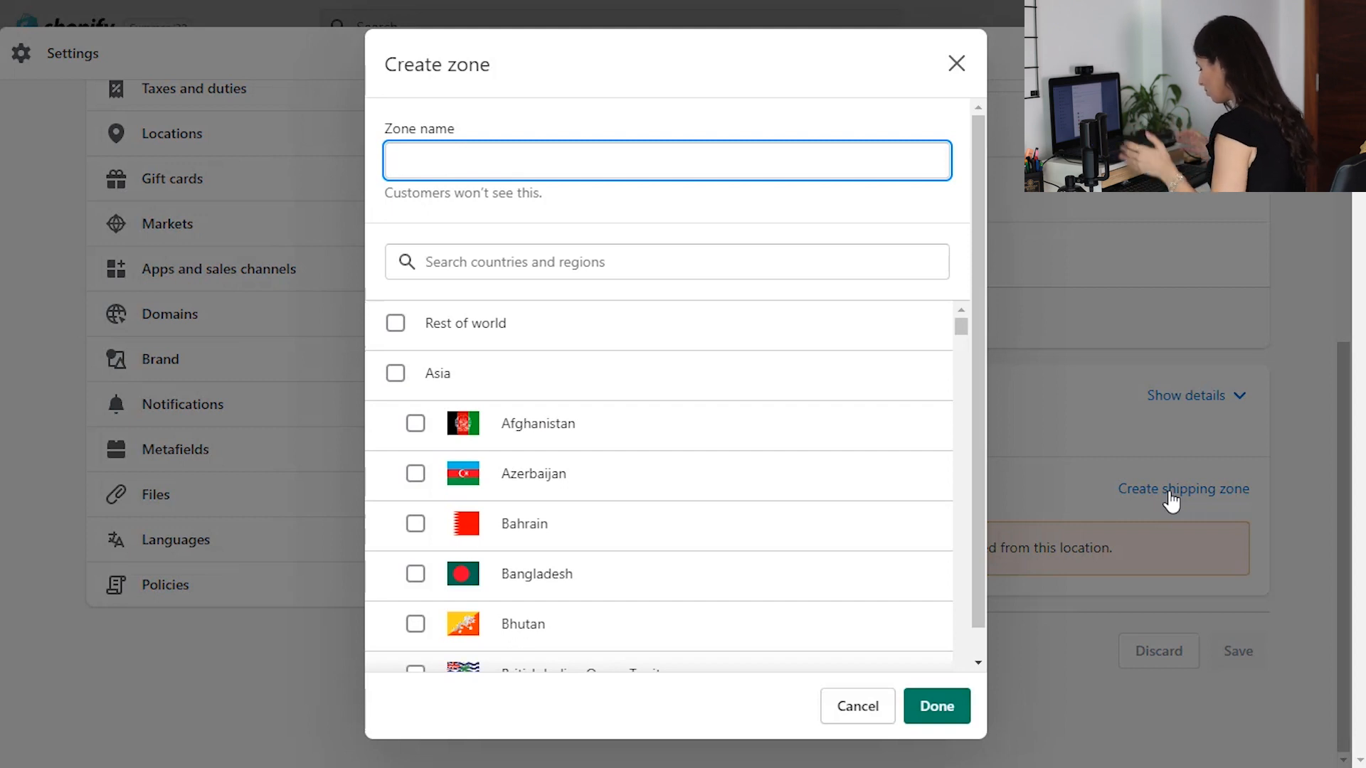
type("Domestic")
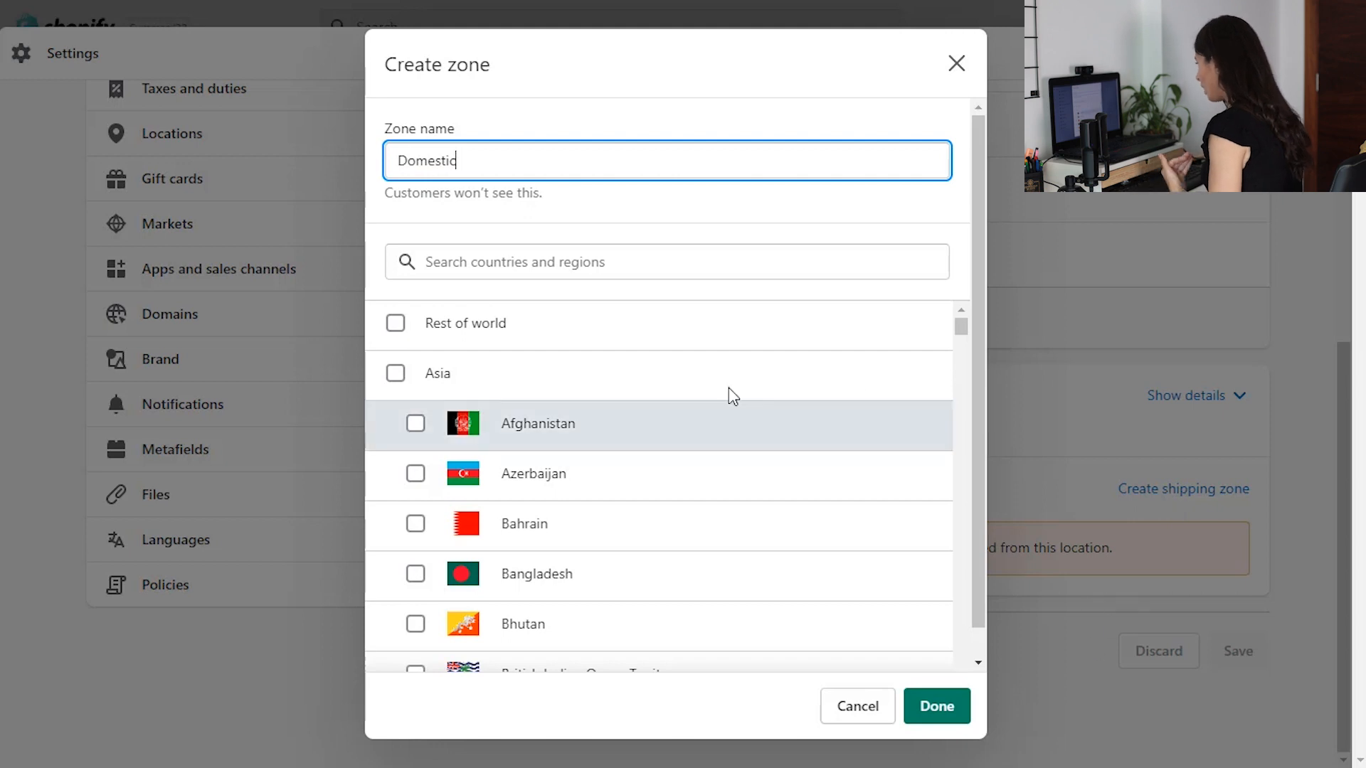
- Include Australia with all its states and territories in the Domestic zone and finish creating the zone
left_click(655, 268)
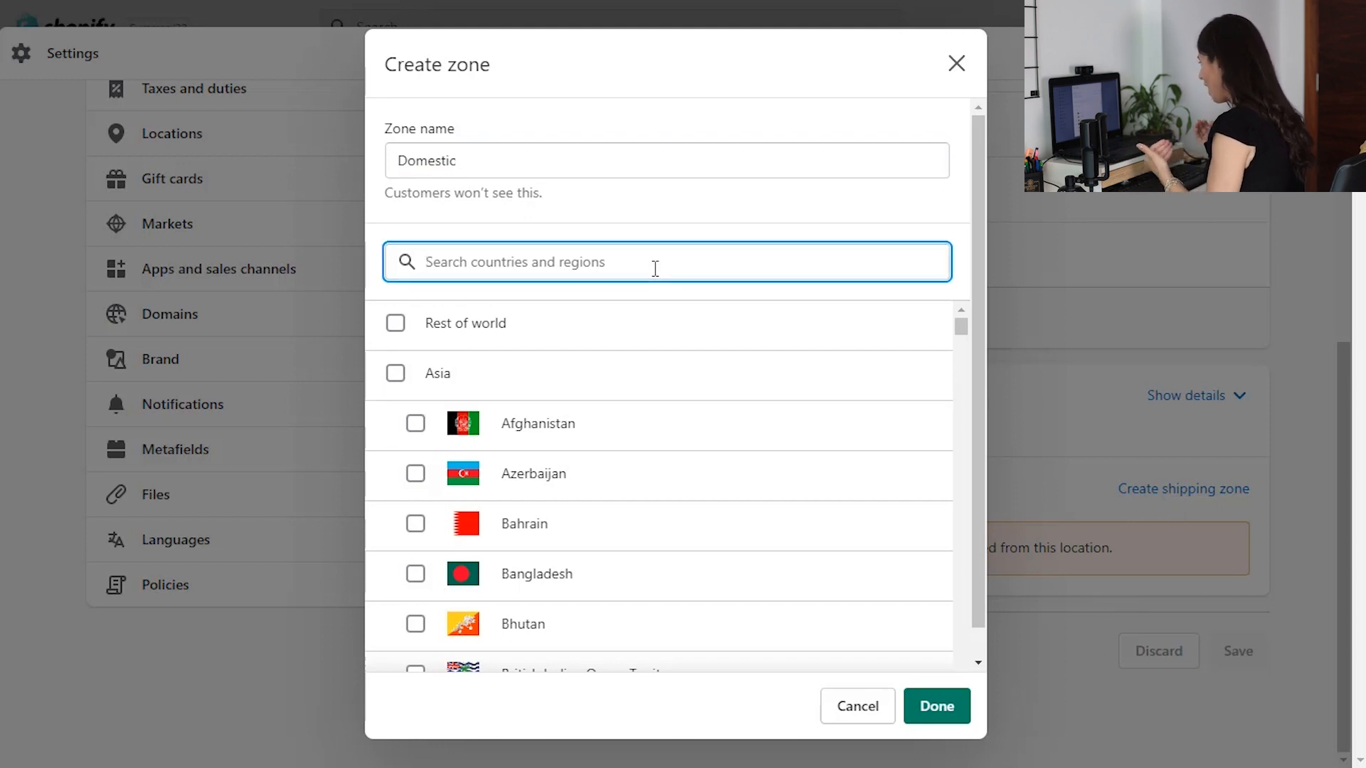
type("au")
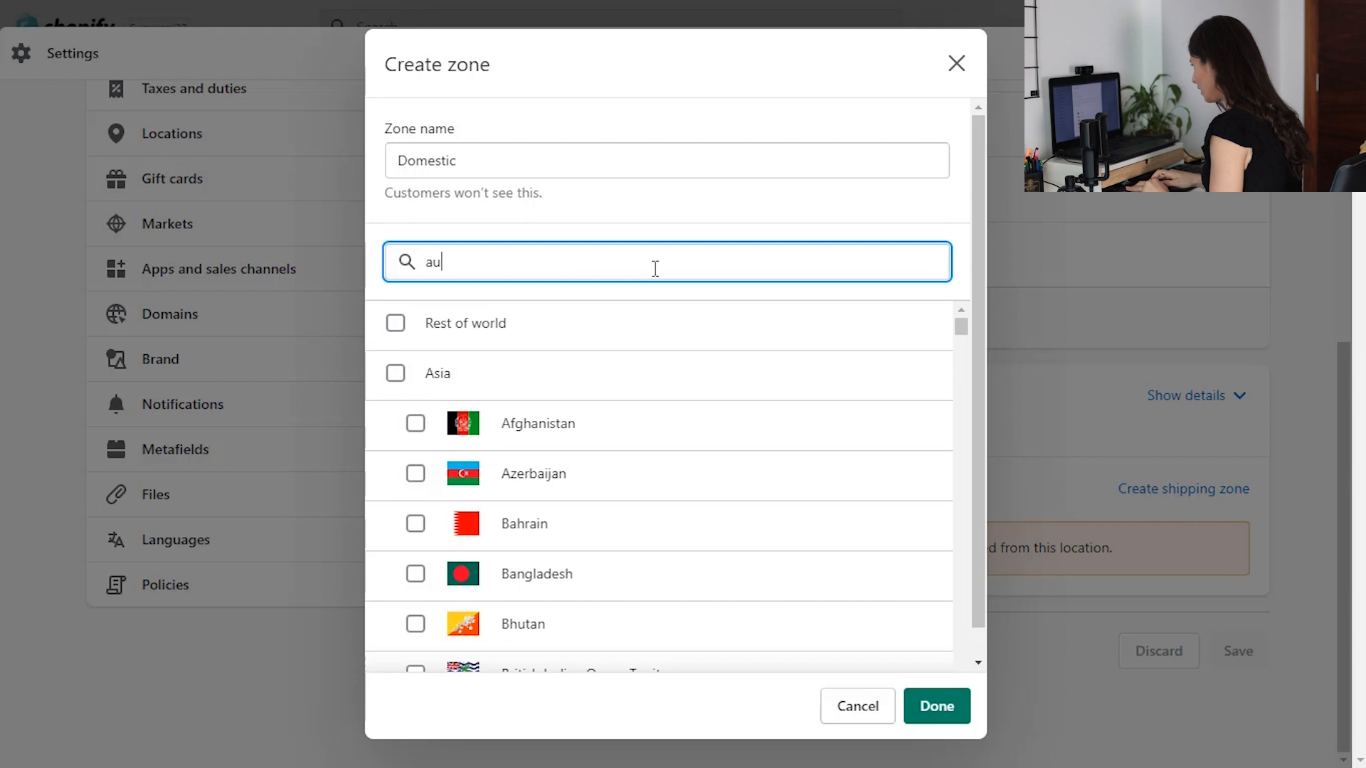
type("st")
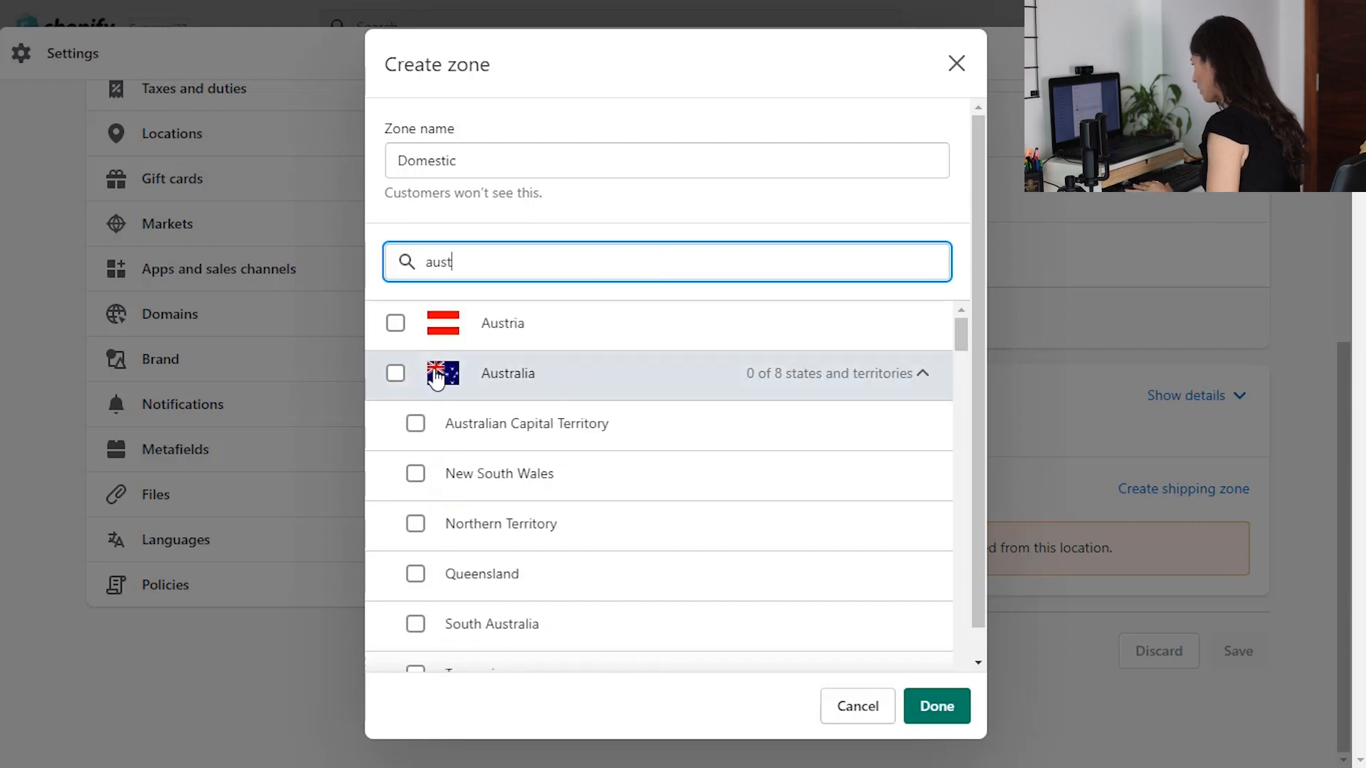
left_click(395, 379)
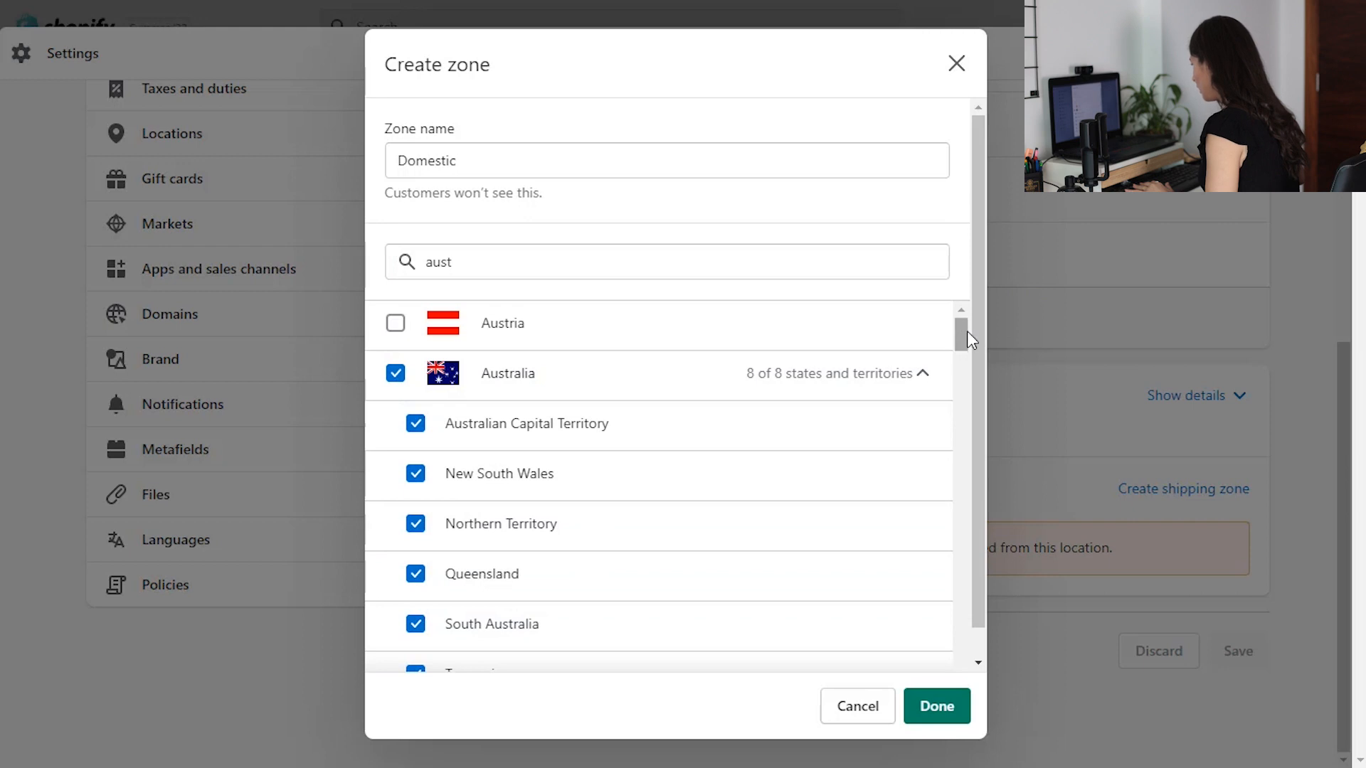
scroll(966, 355, "down", 2)
left_click(949, 716)
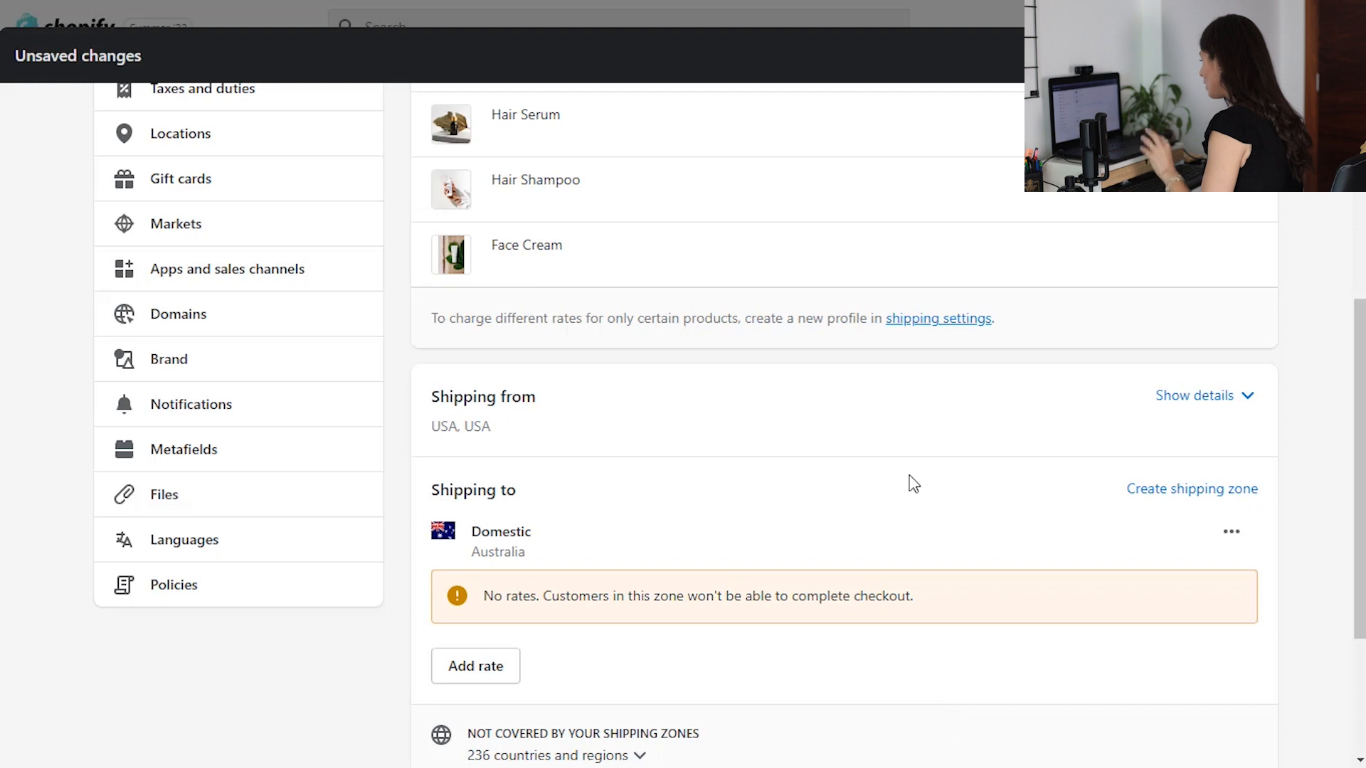
- Add a self-set rate named Free Shipping with a price of $0.00 to the Domestic zone
scroll(911, 484, "down", 3)
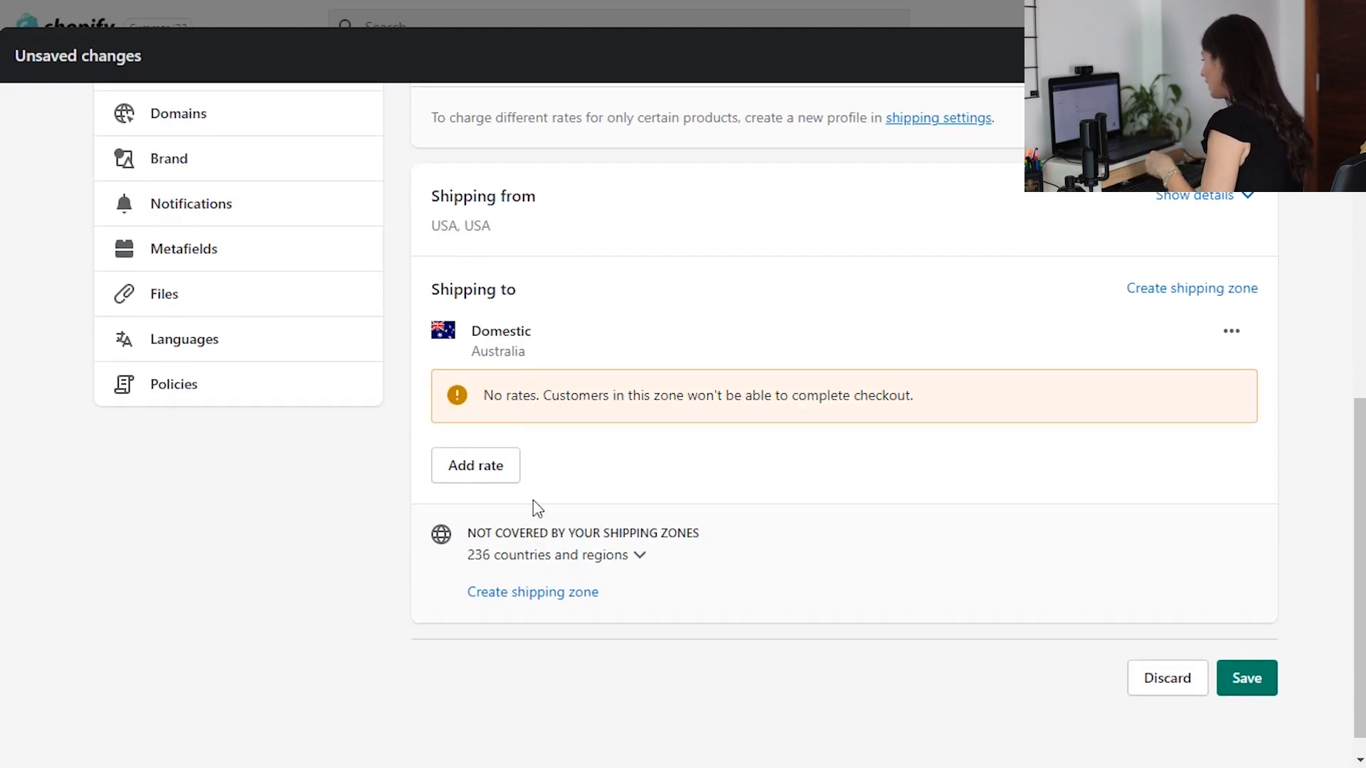
left_click(496, 474)
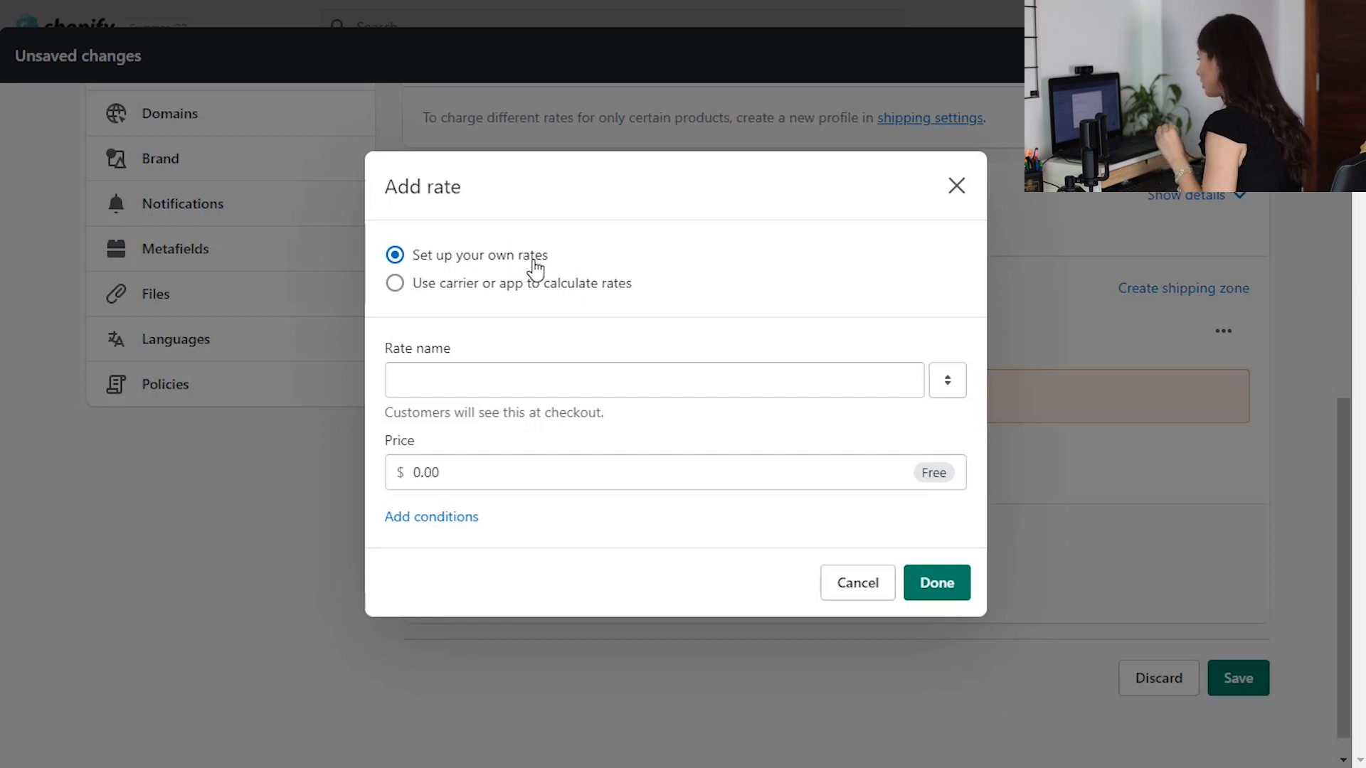
left_click(589, 386)
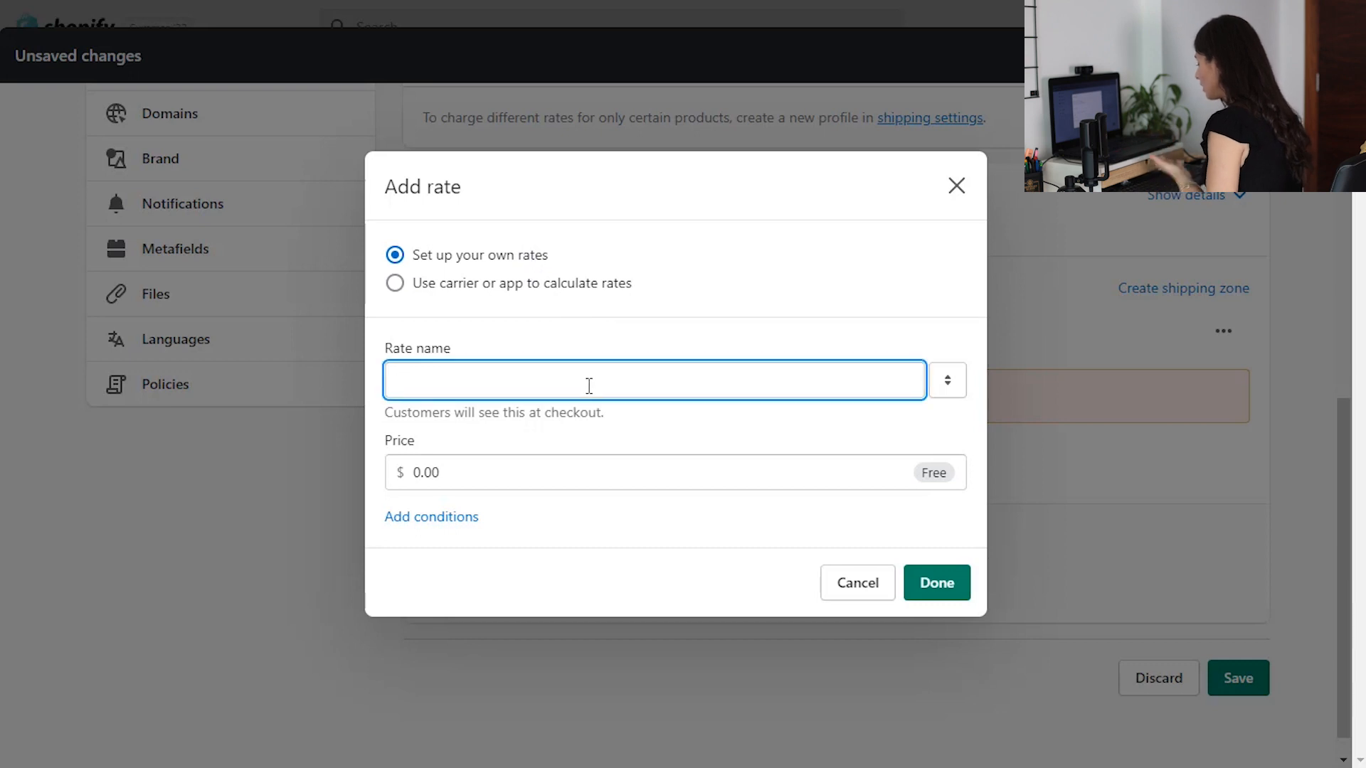
type("Free ")
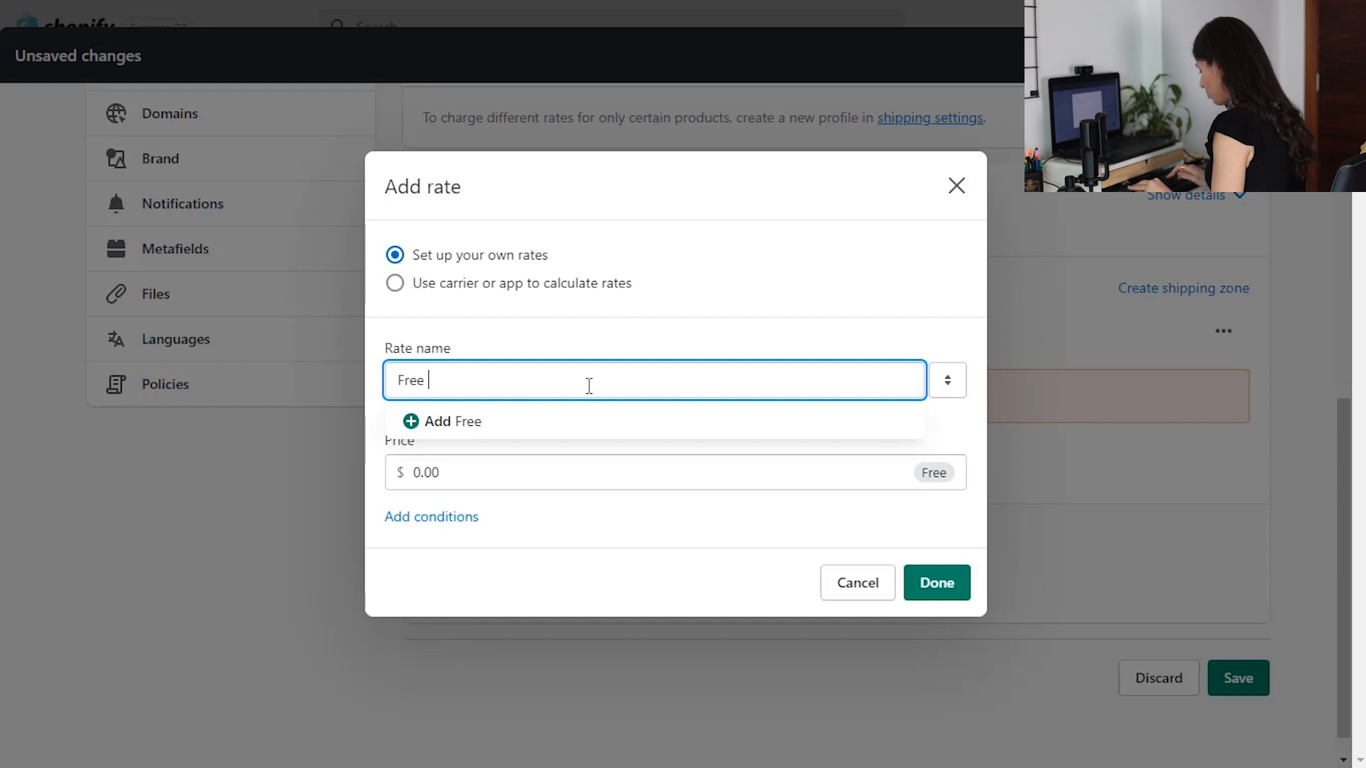
type("Shippin")
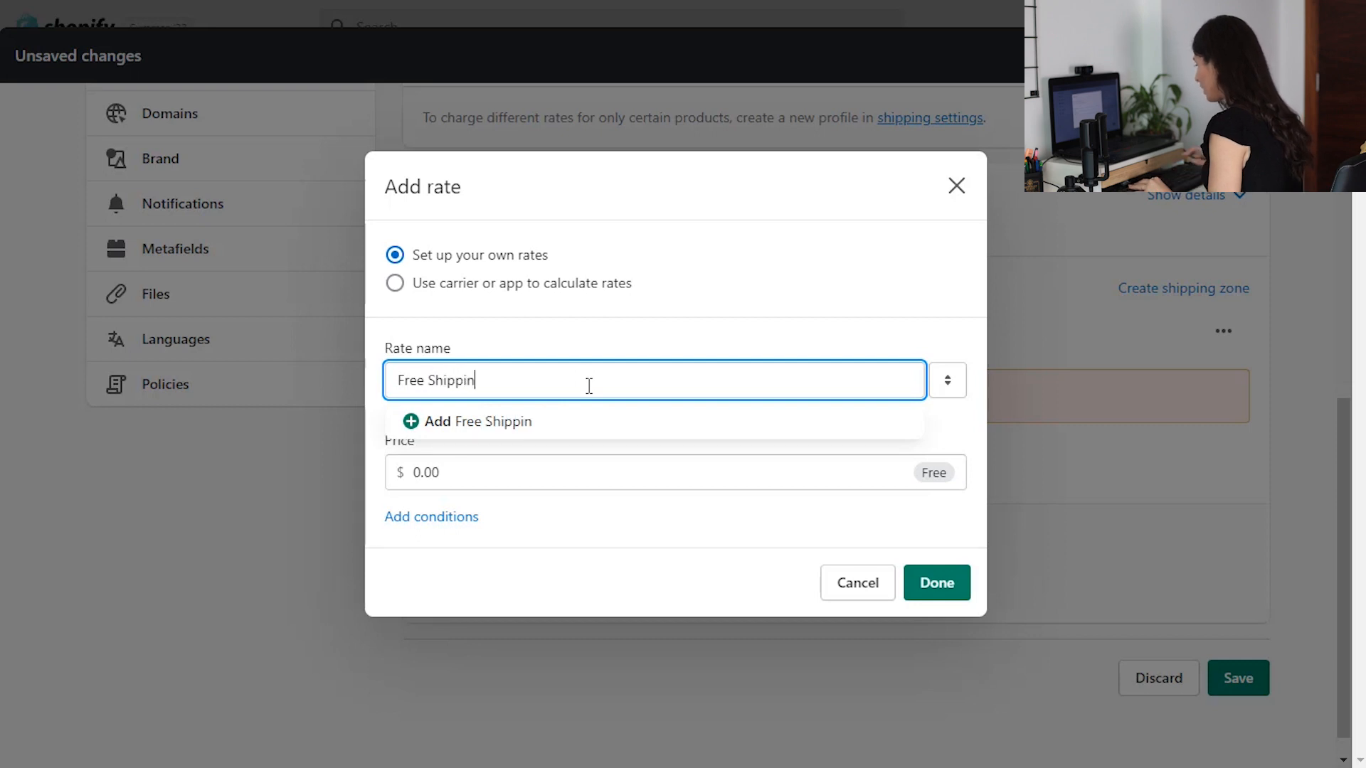
type("g")
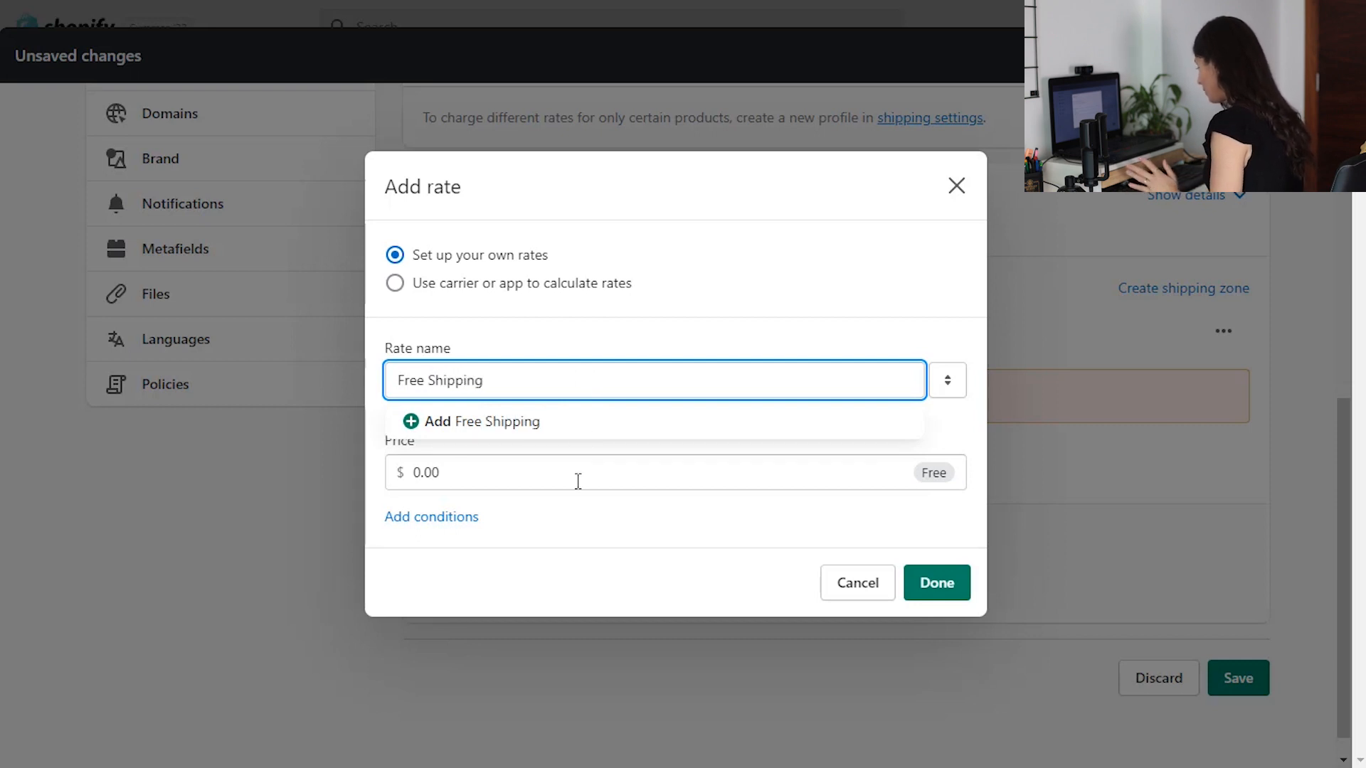
left_click(581, 474)
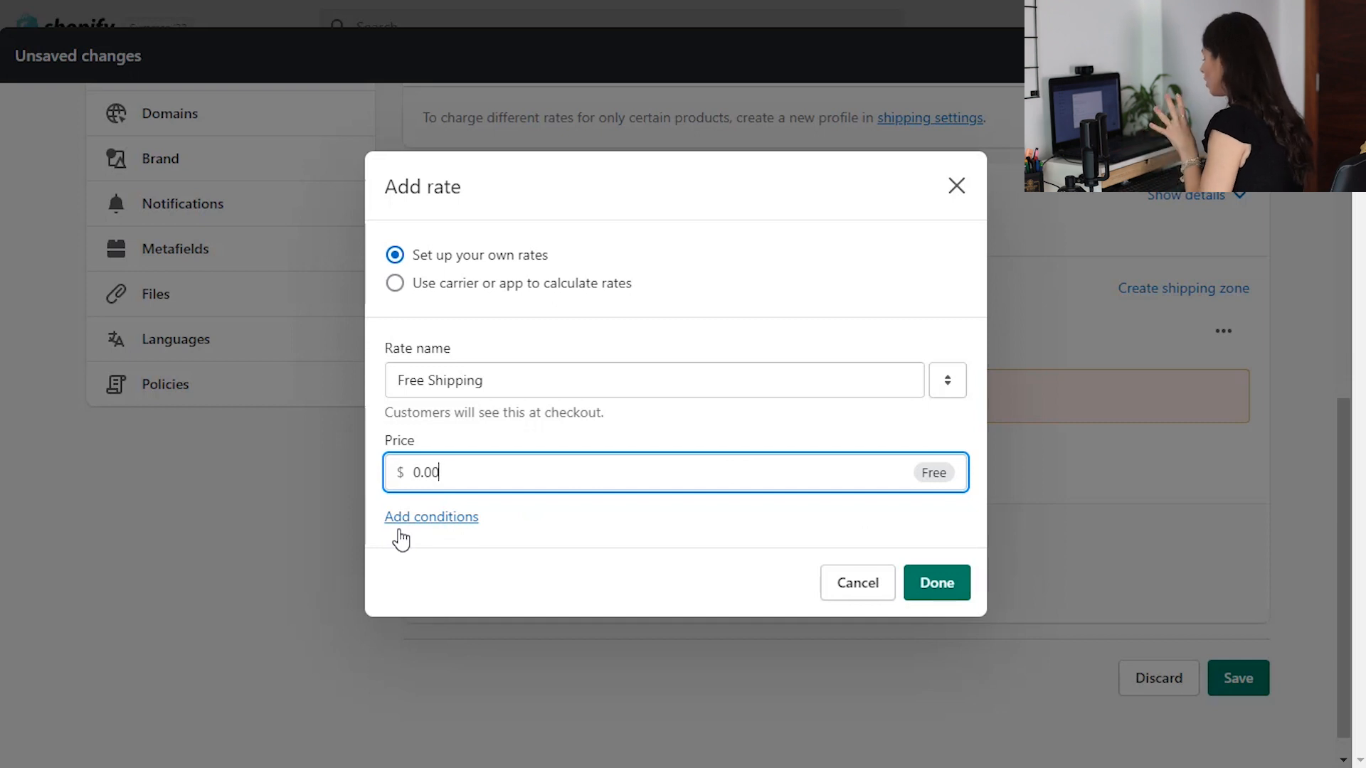
left_click(947, 601)
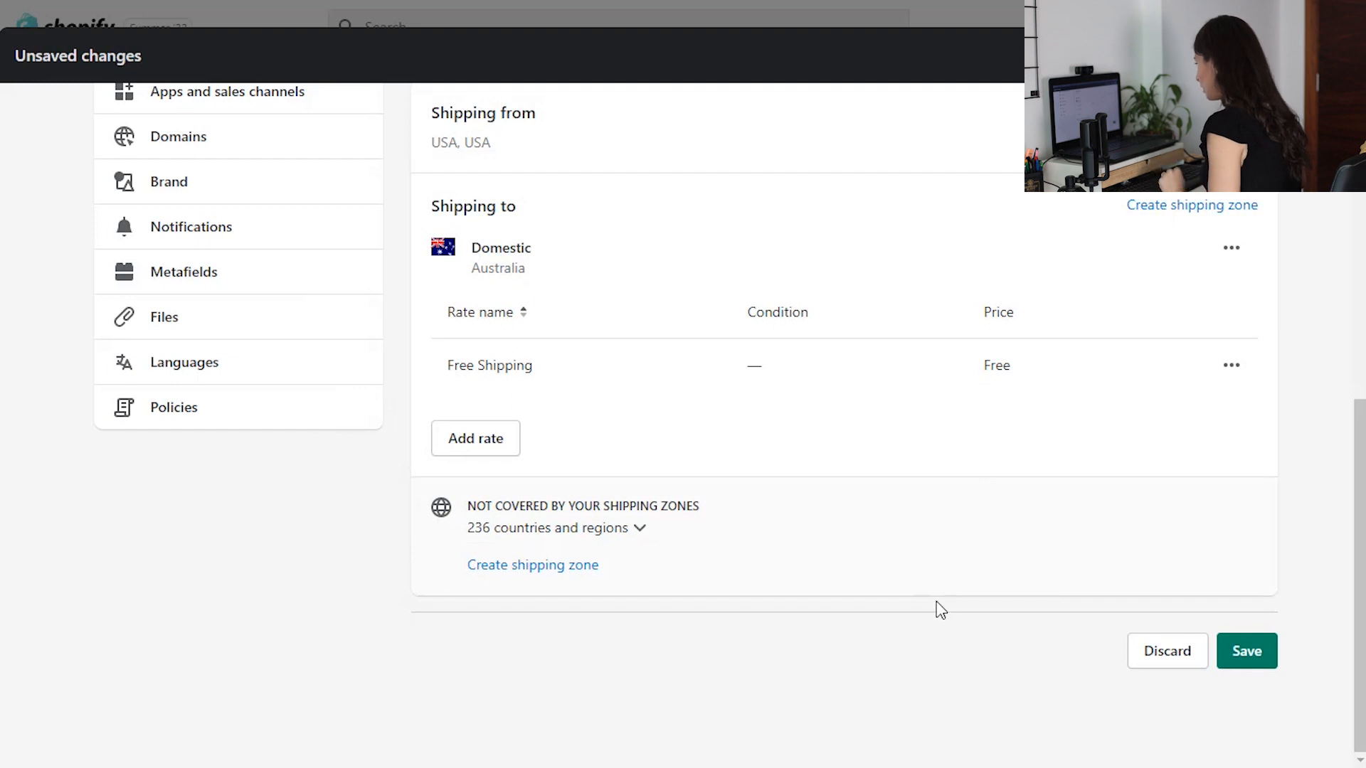
- Start another shipping zone named Europe and include France in it
scroll(1018, 619, "up", 1)
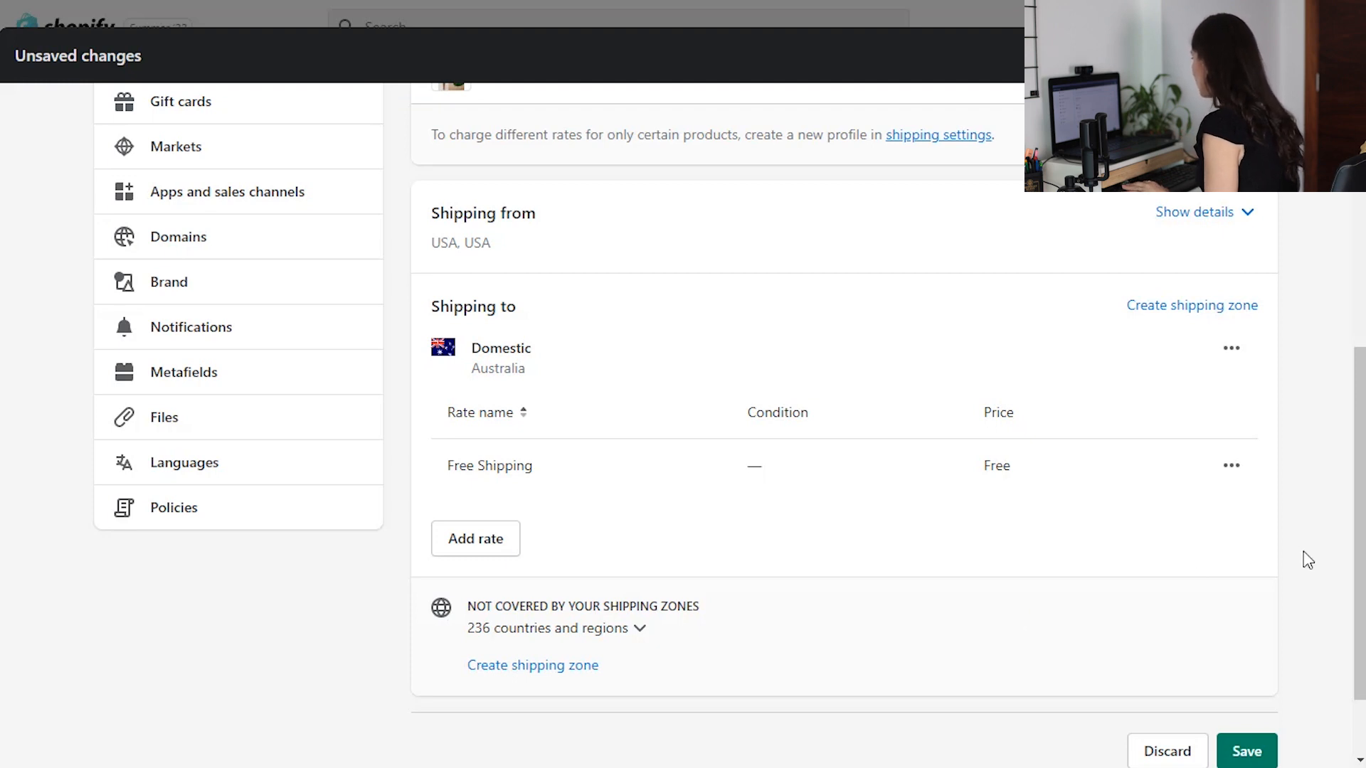
left_click(1161, 305)
type("Europe")
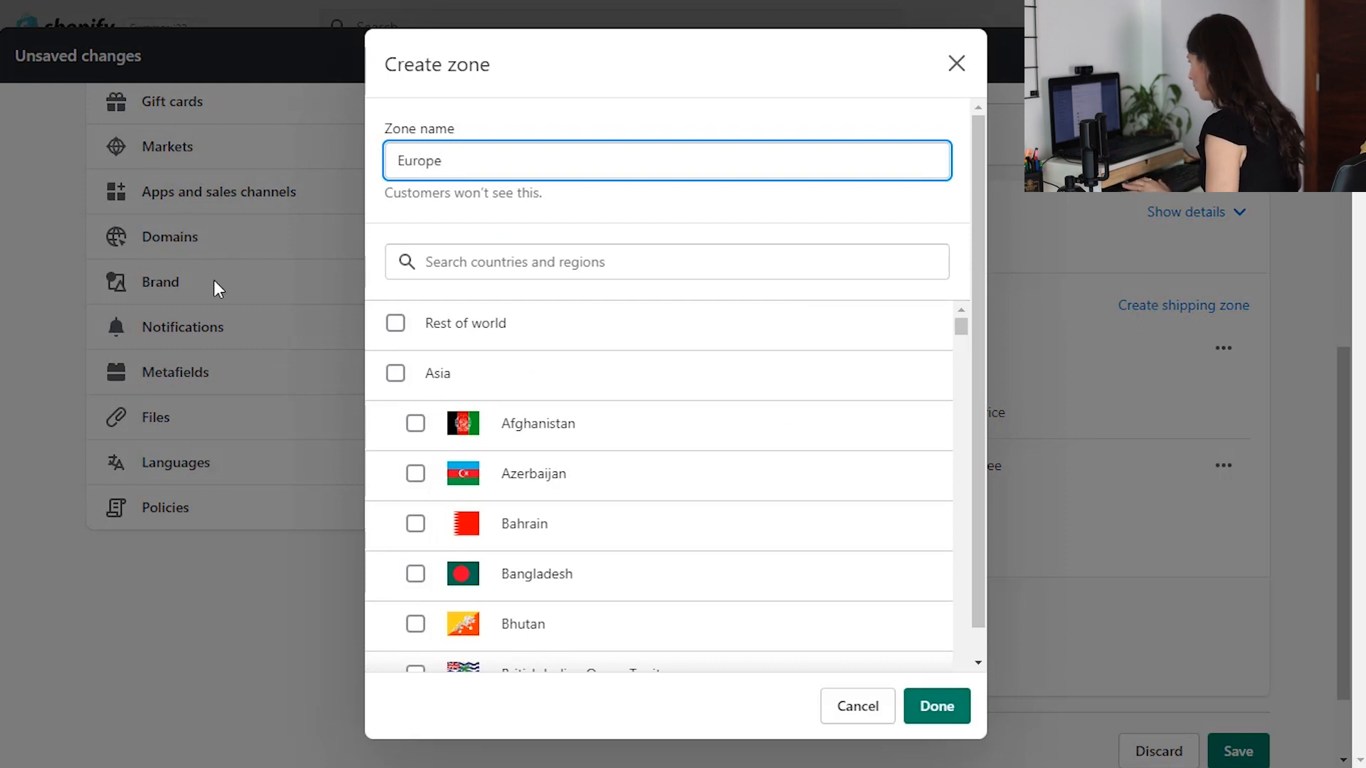
left_click(662, 271)
type("fra")
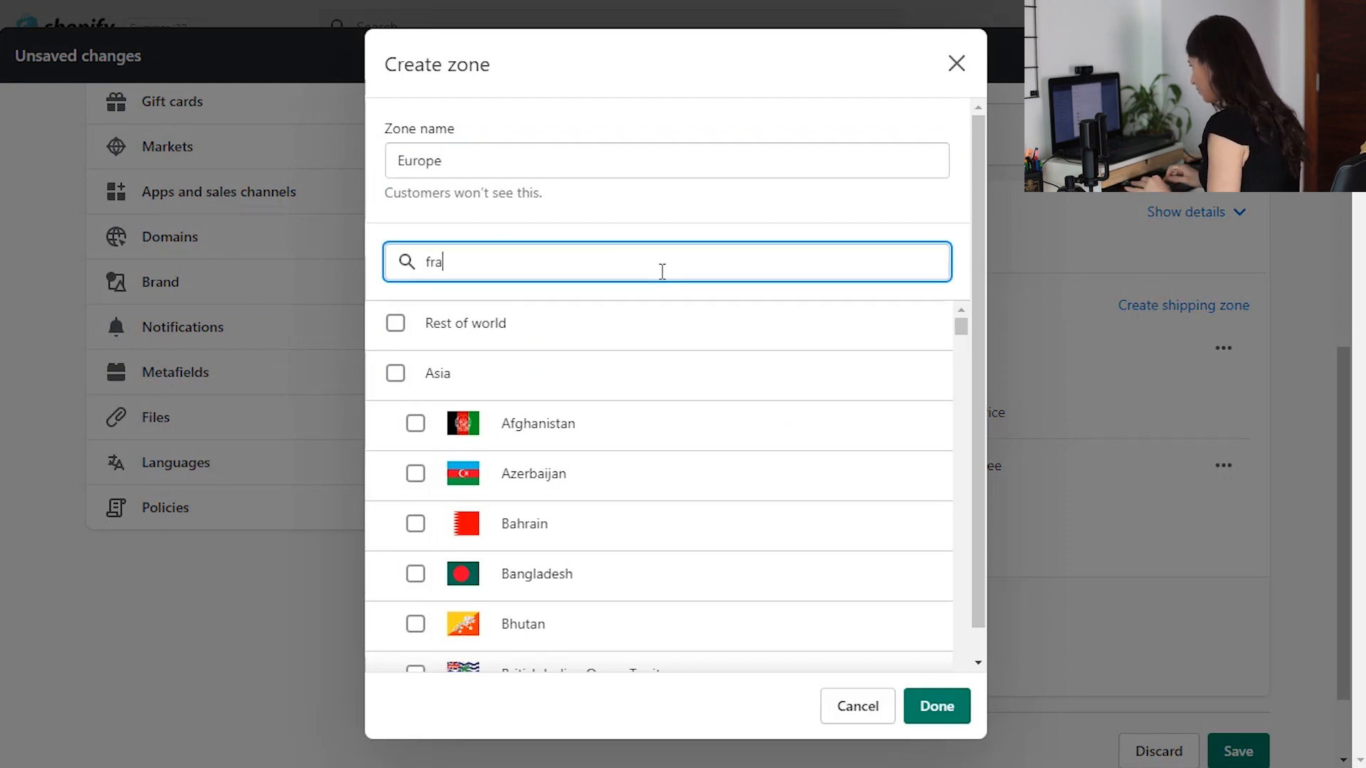
type("n")
left_click(395, 324)
- Find Italy in the country list and include it in the Europe zone
double_click(473, 260)
key("BackSpace")
type("In")
key("BackSpace")
type("ta")
left_click(396, 325)
- Include the United Kingdom with all its regions in the Europe zone and finish creating the zone
double_click(493, 259)
type("u")
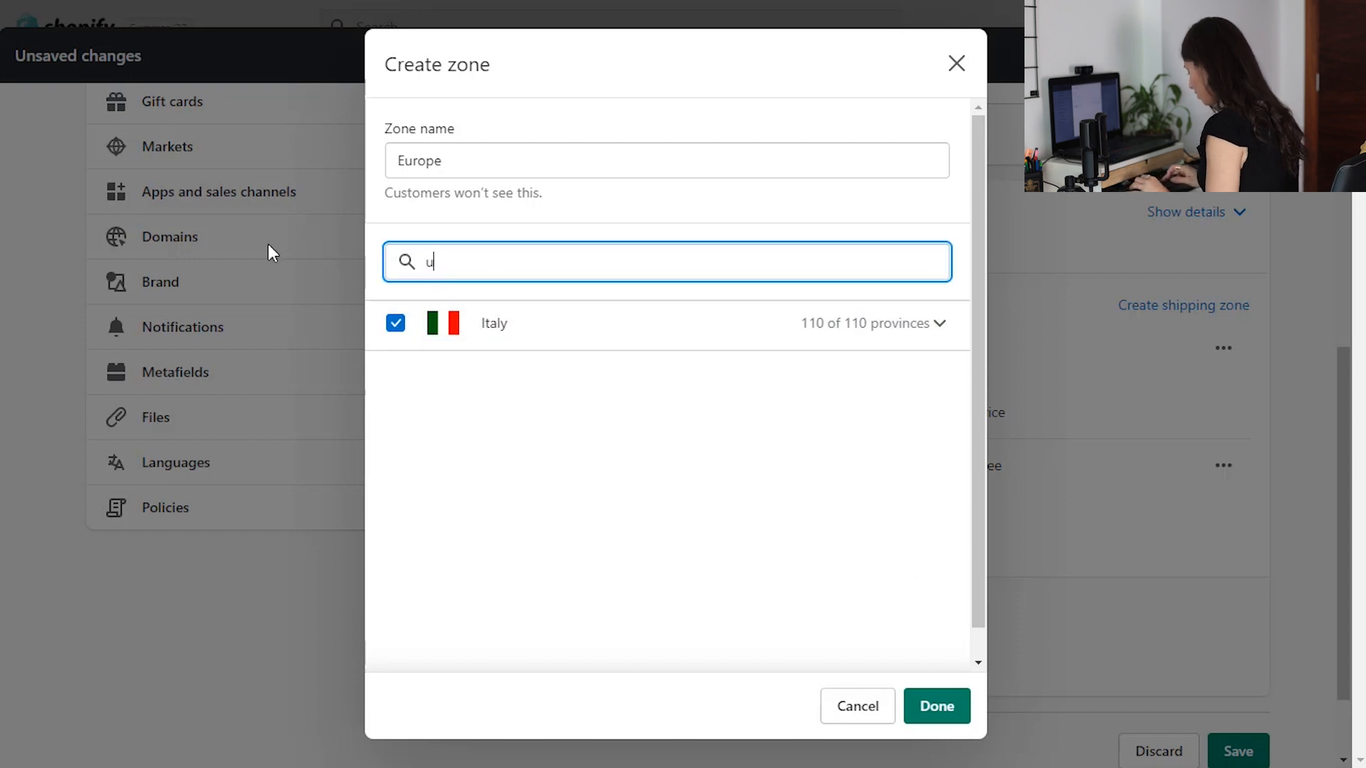
type("nited")
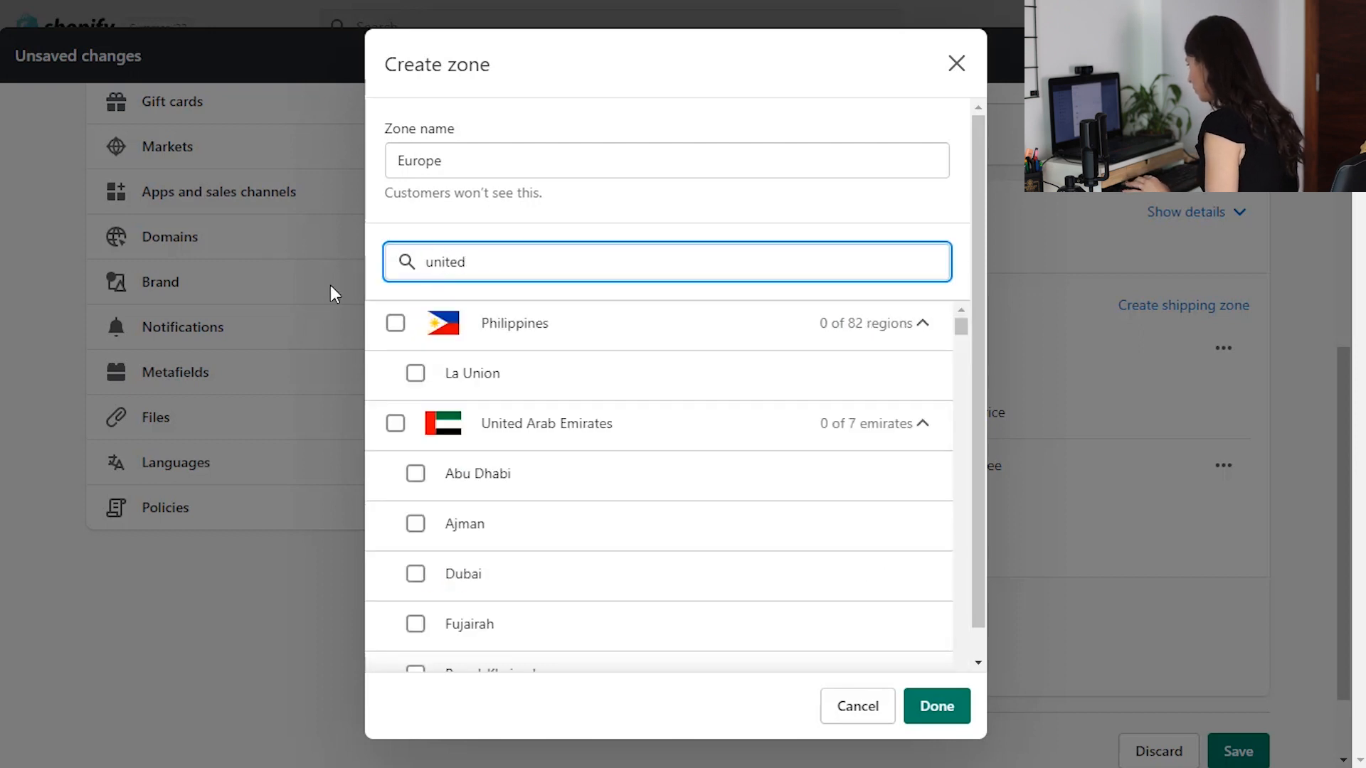
type(" ki")
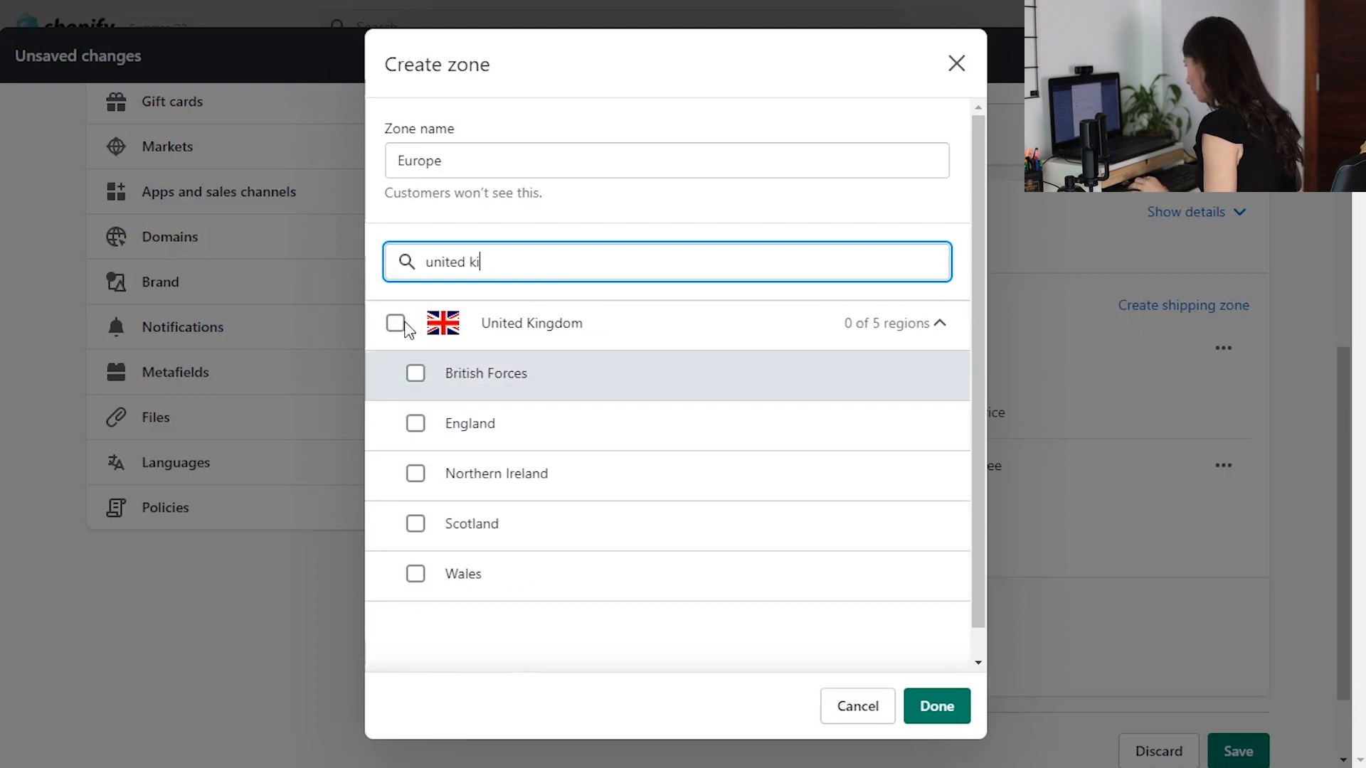
left_click(395, 323)
left_click(932, 708)
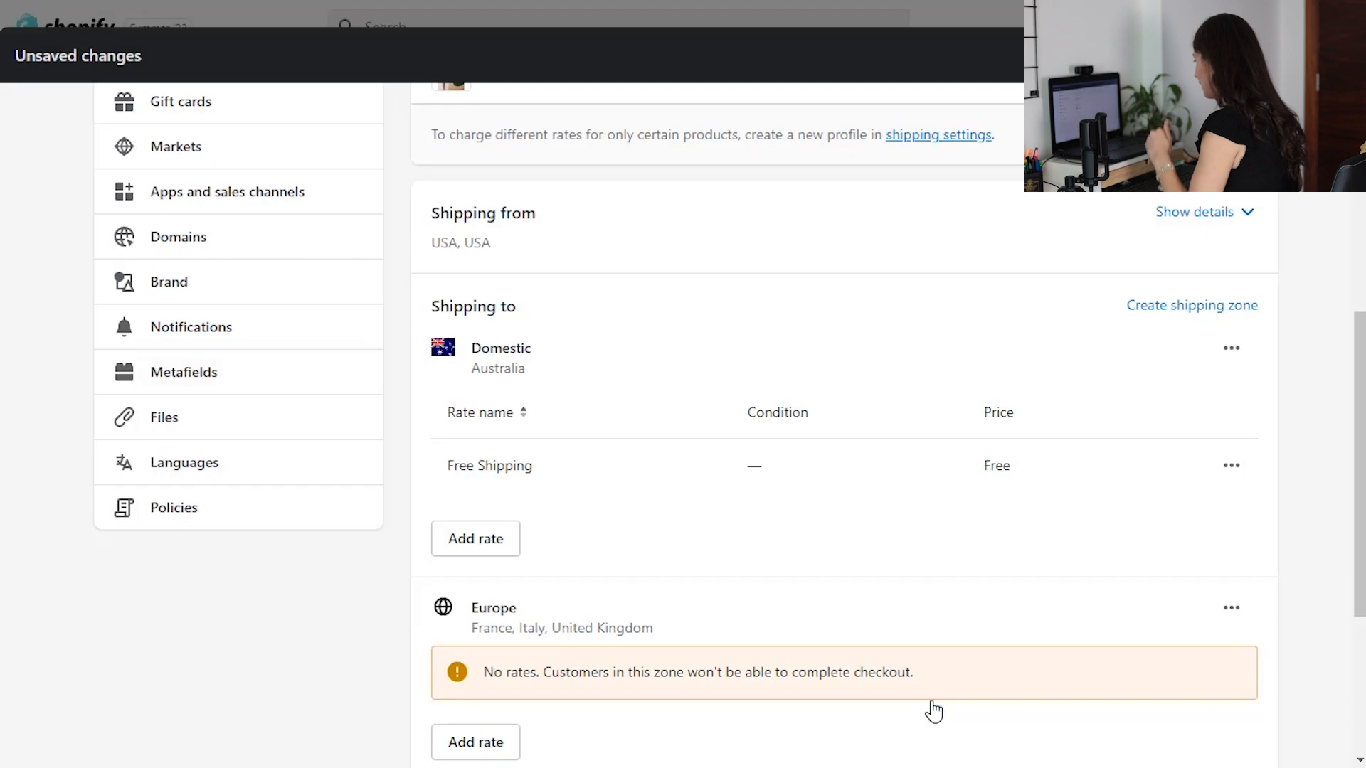
- Start a self-set rate for the Europe zone and name it Standard Delivery
scroll(1241, 545, "down", 4)
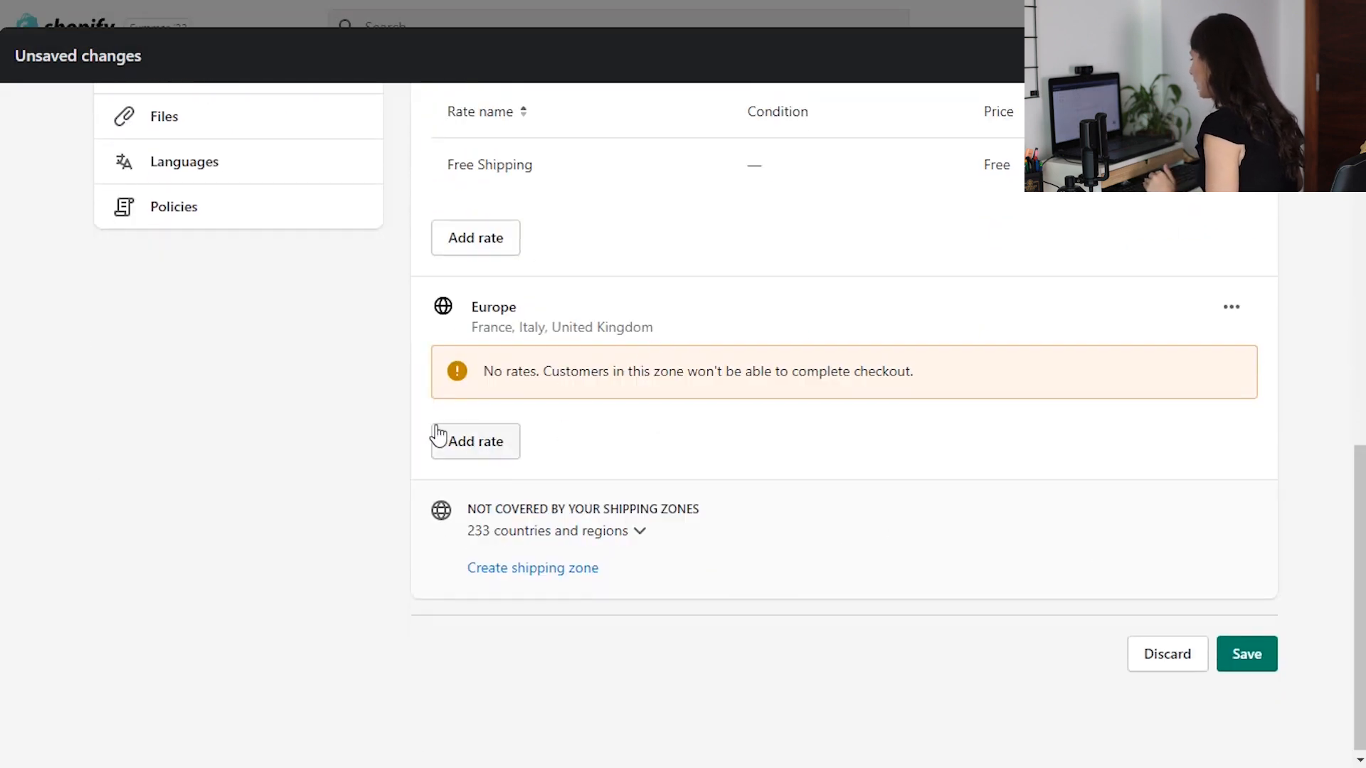
left_click(494, 444)
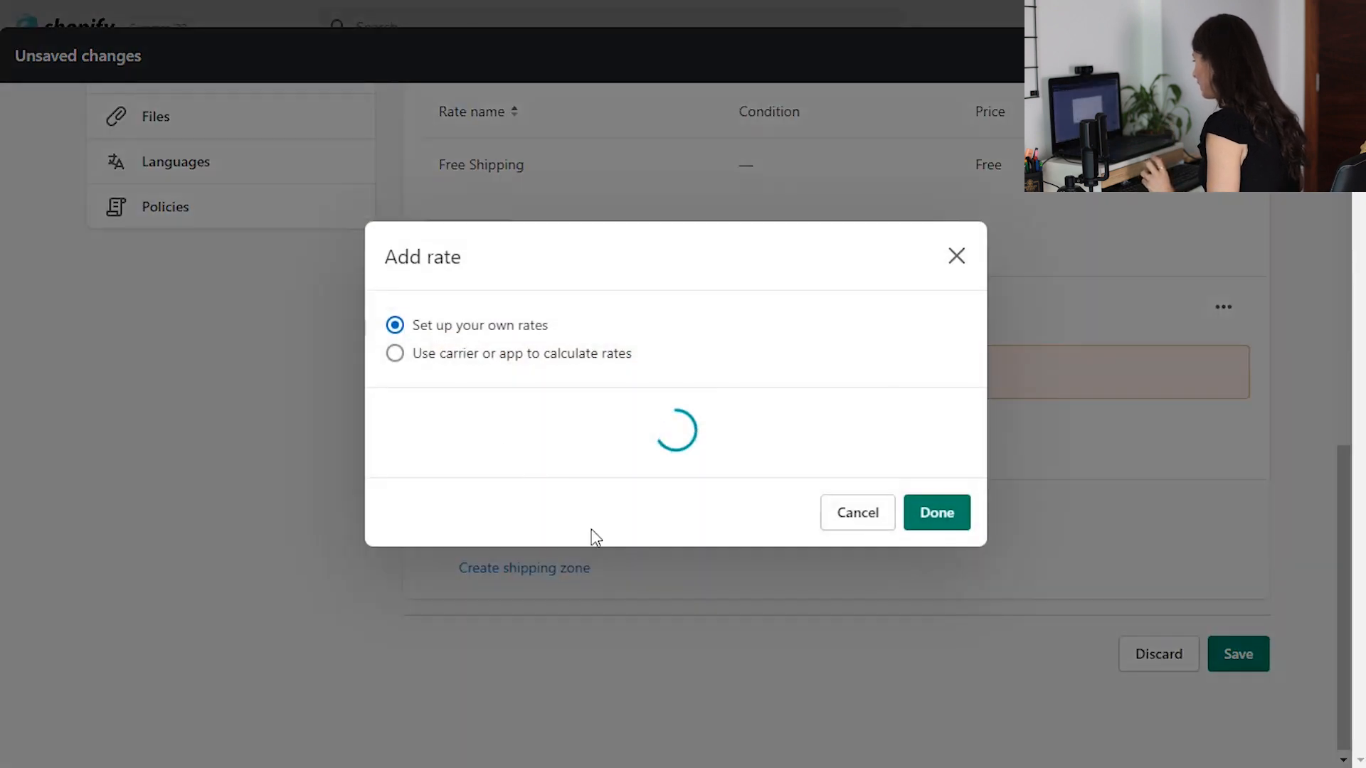
left_click(481, 387)
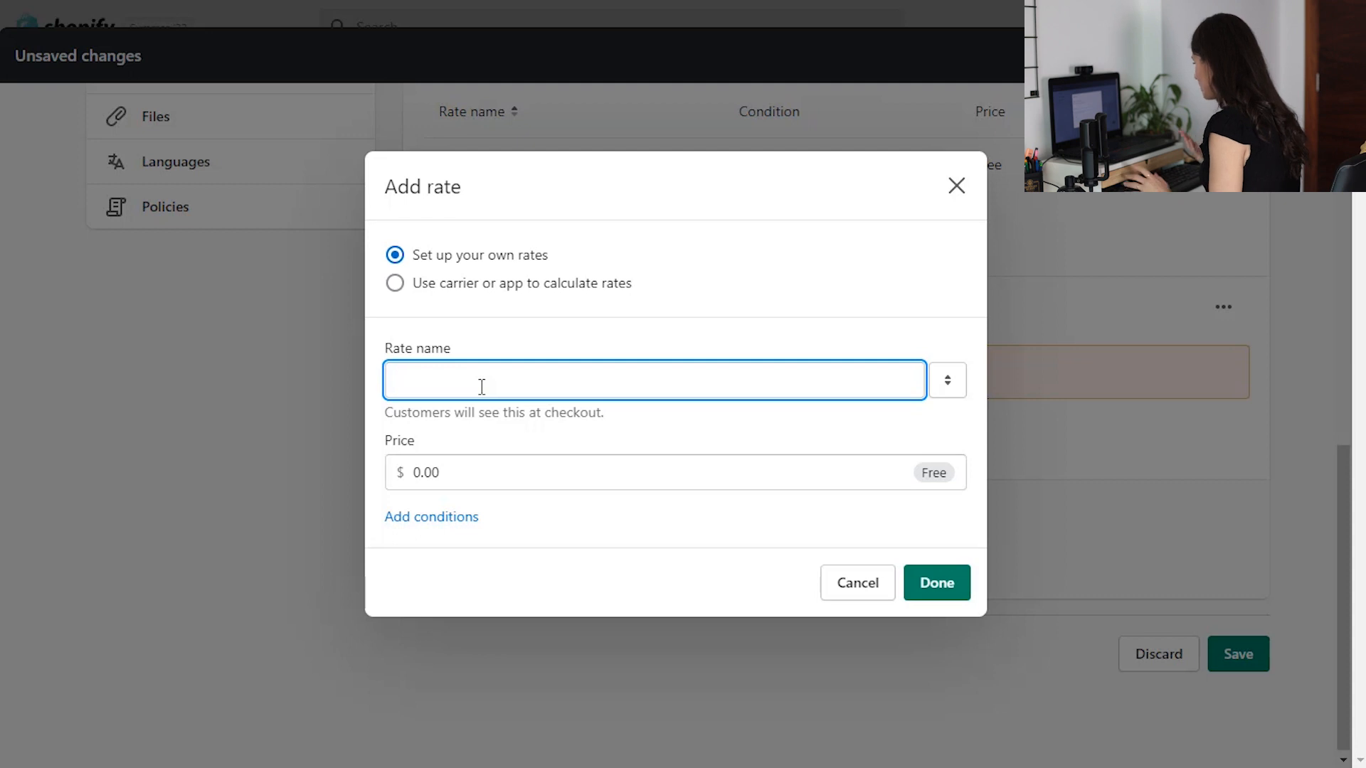
type("Sta")
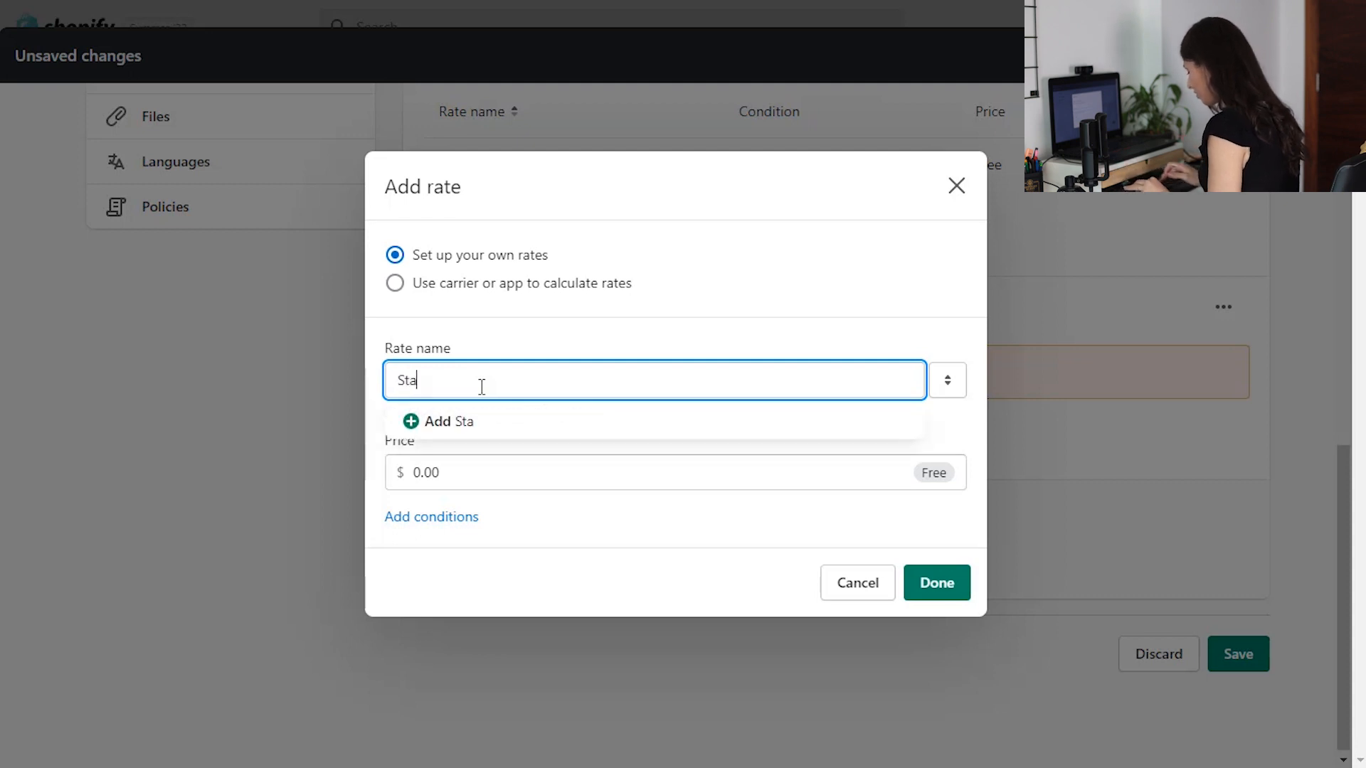
type("ndard Del")
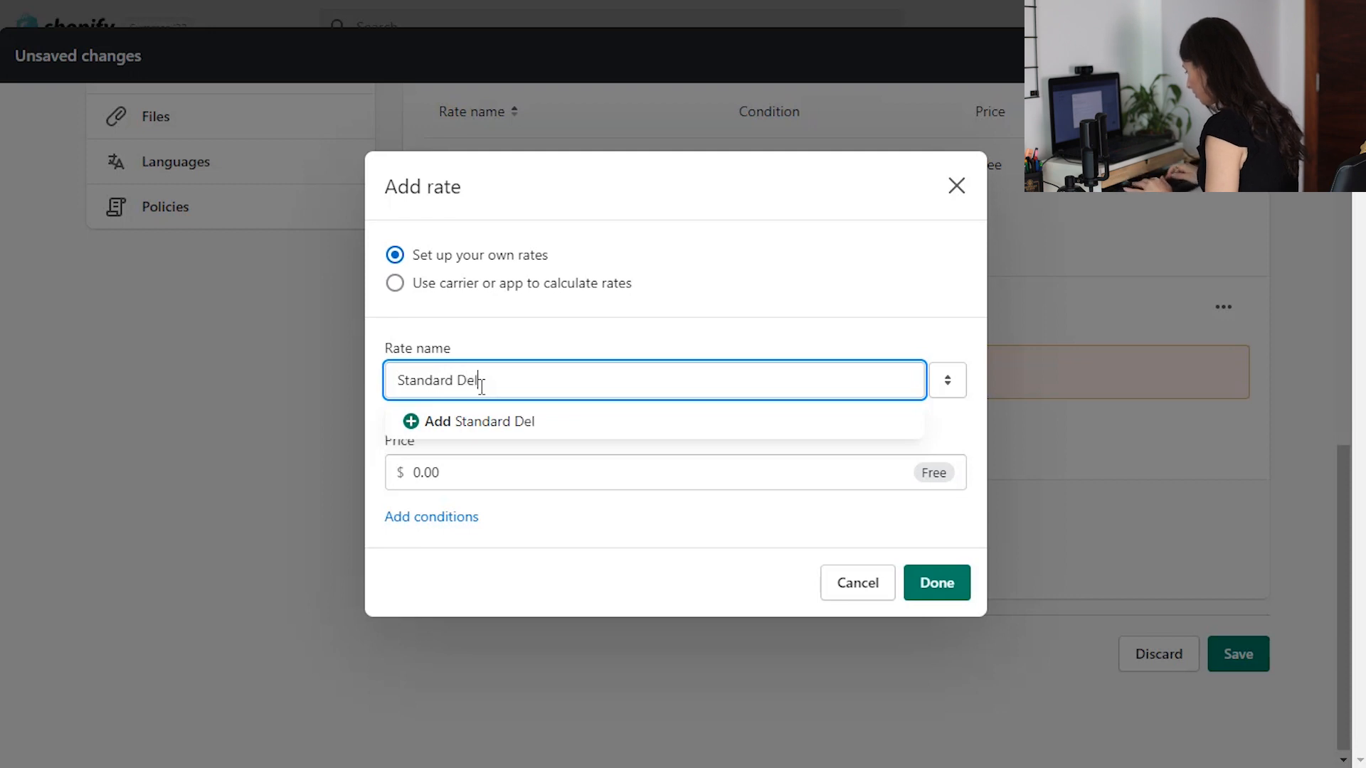
type("ivery")
left_click(646, 354)
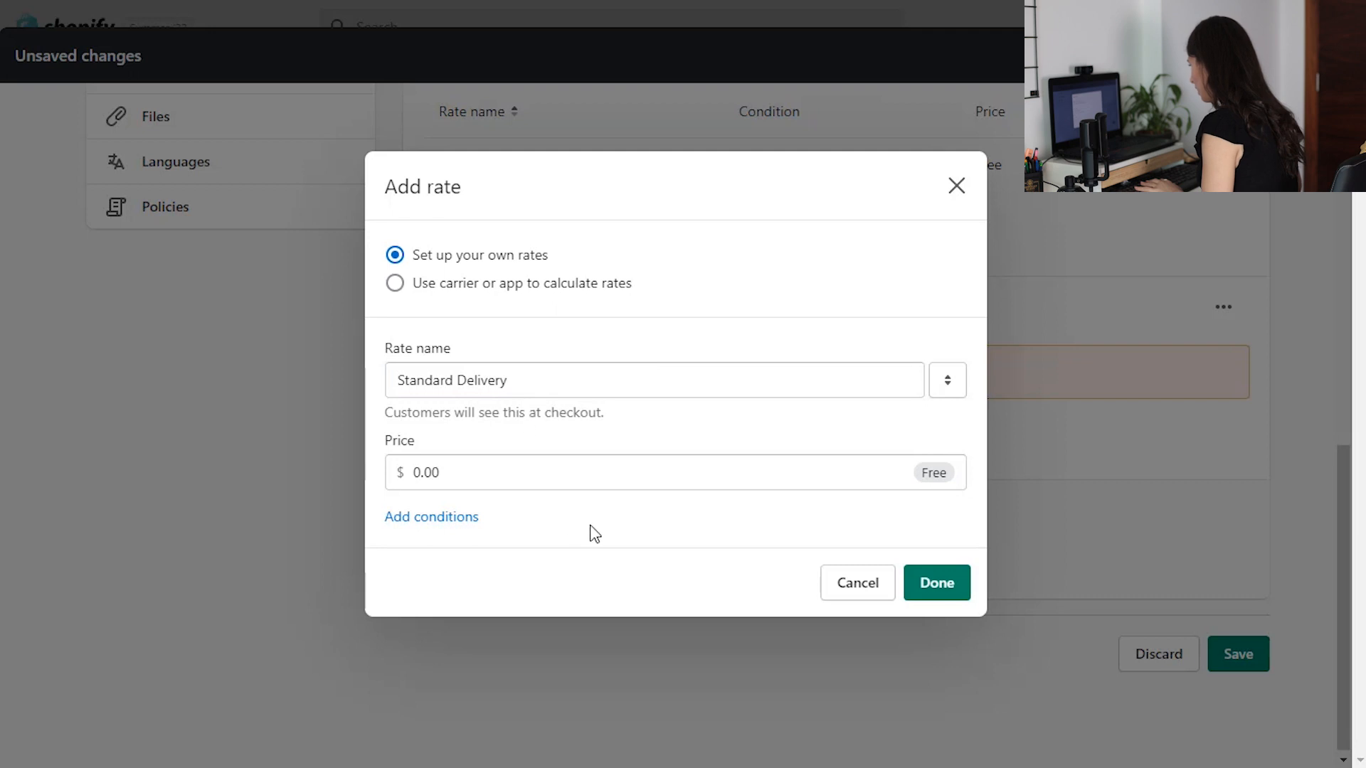
- Add conditions to the Standard Delivery rate and set its price to $10.00
left_click(424, 530)
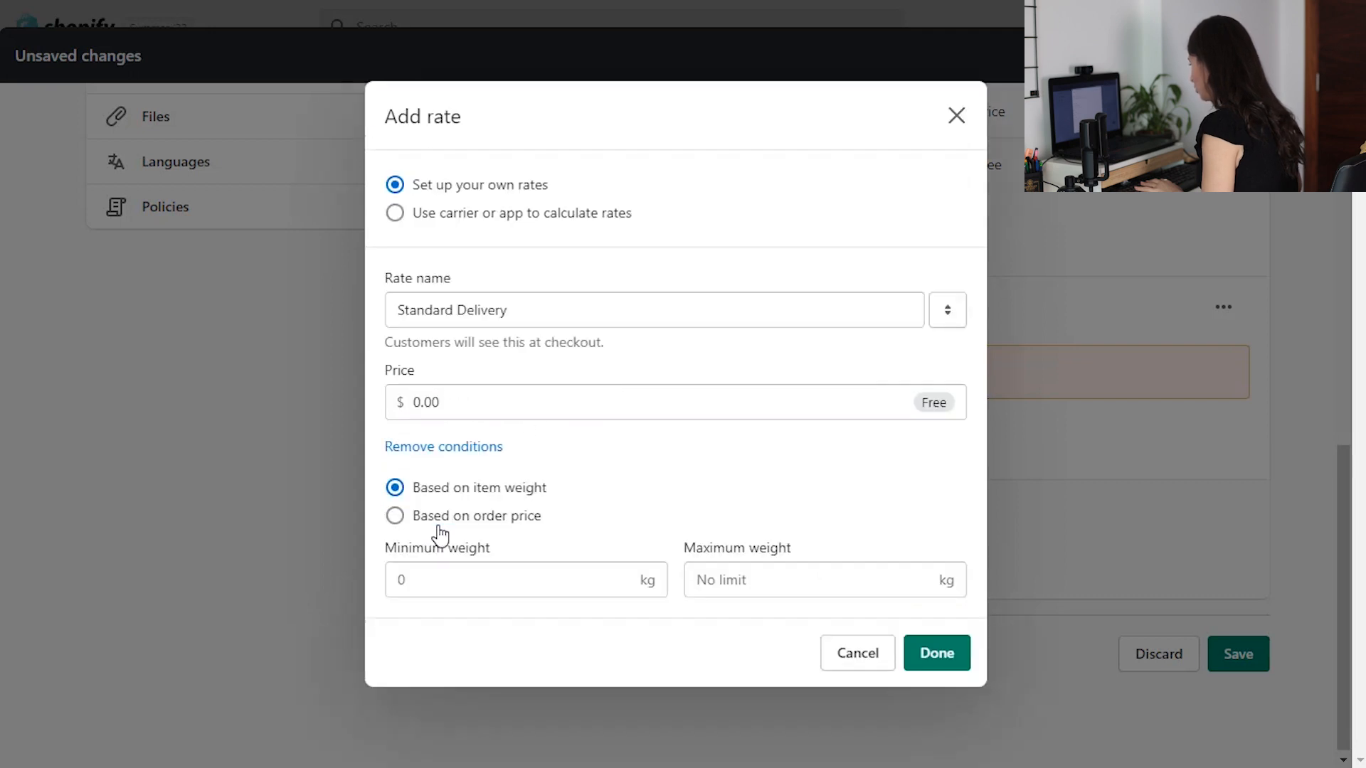
left_click(385, 402)
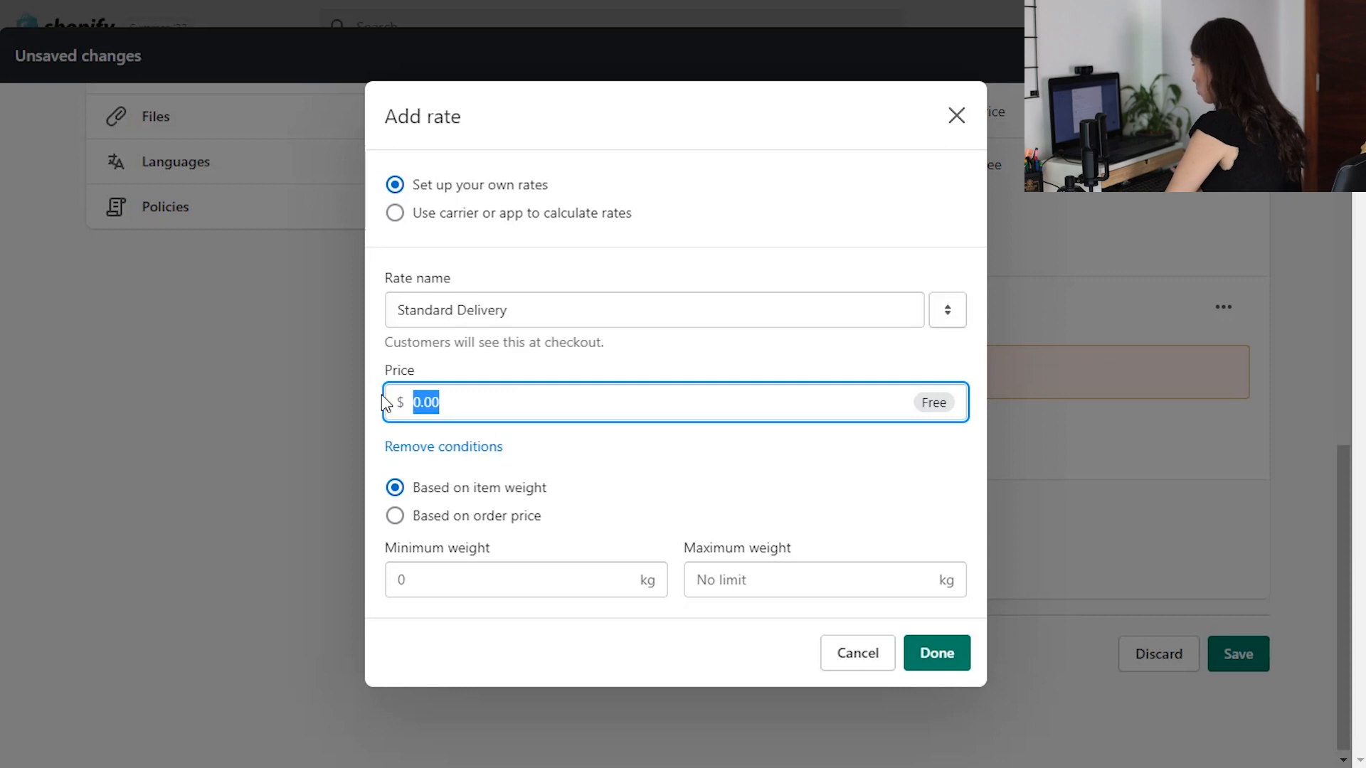
type("100")
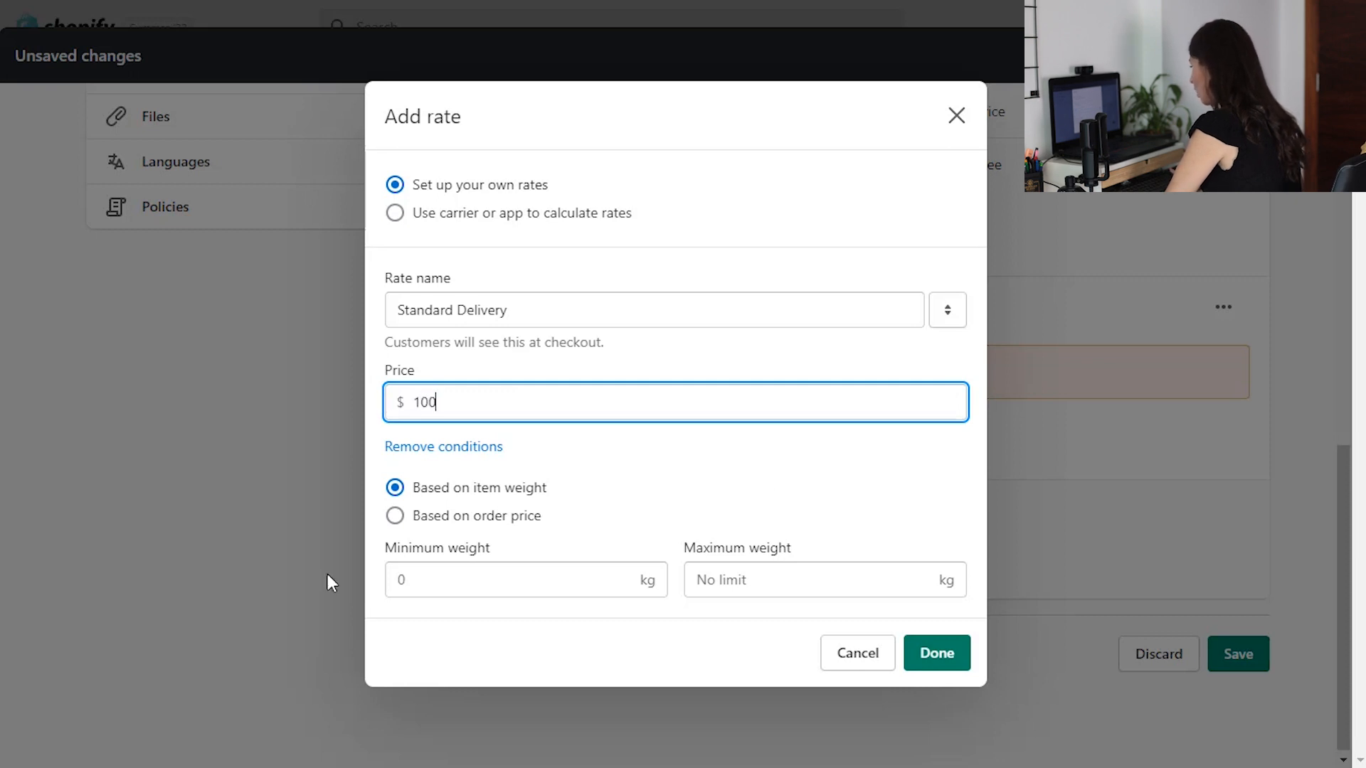
left_click_drag(459, 399, 208, 394)
type("10")
- Base the rate's condition on order price from $0.00 to $100.00 and finish adding the rate
left_click(478, 516)
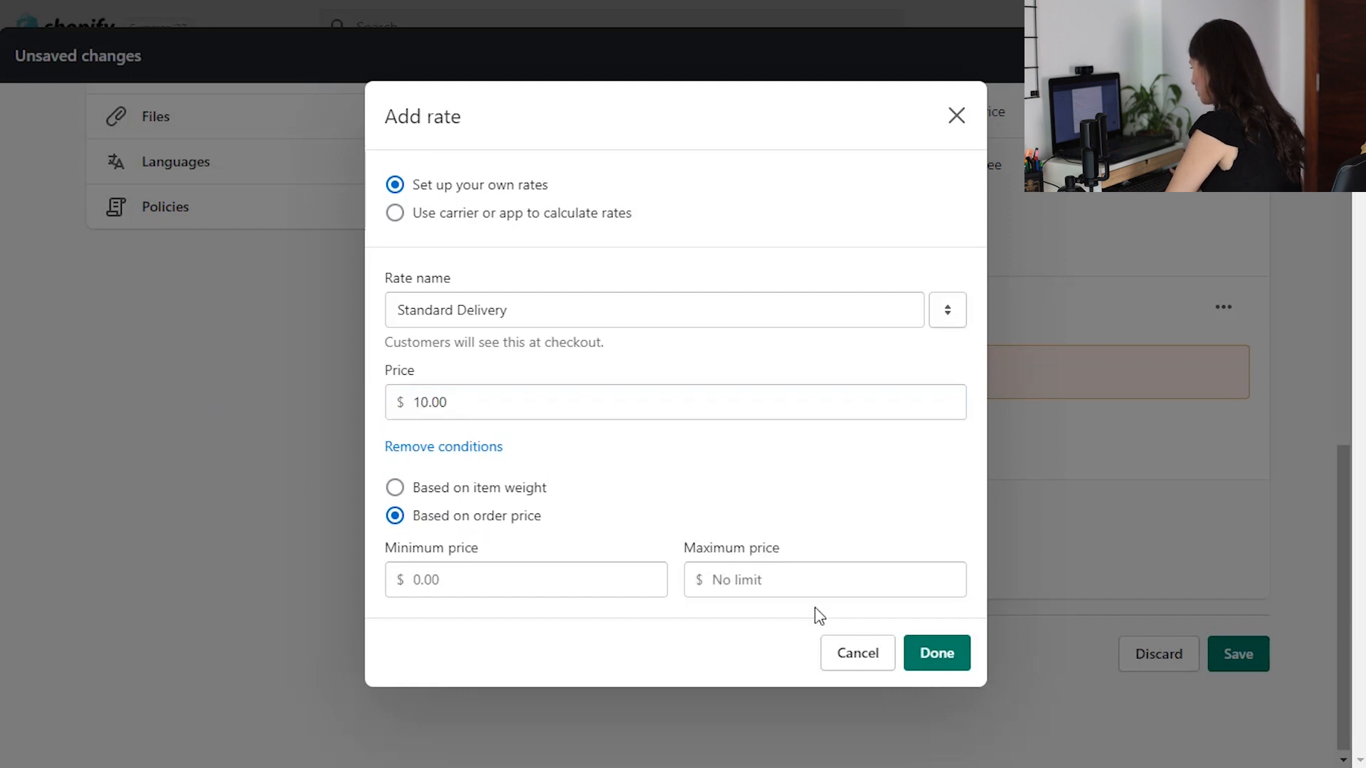
left_click(521, 585)
type("0")
left_click(756, 588)
type("100.")
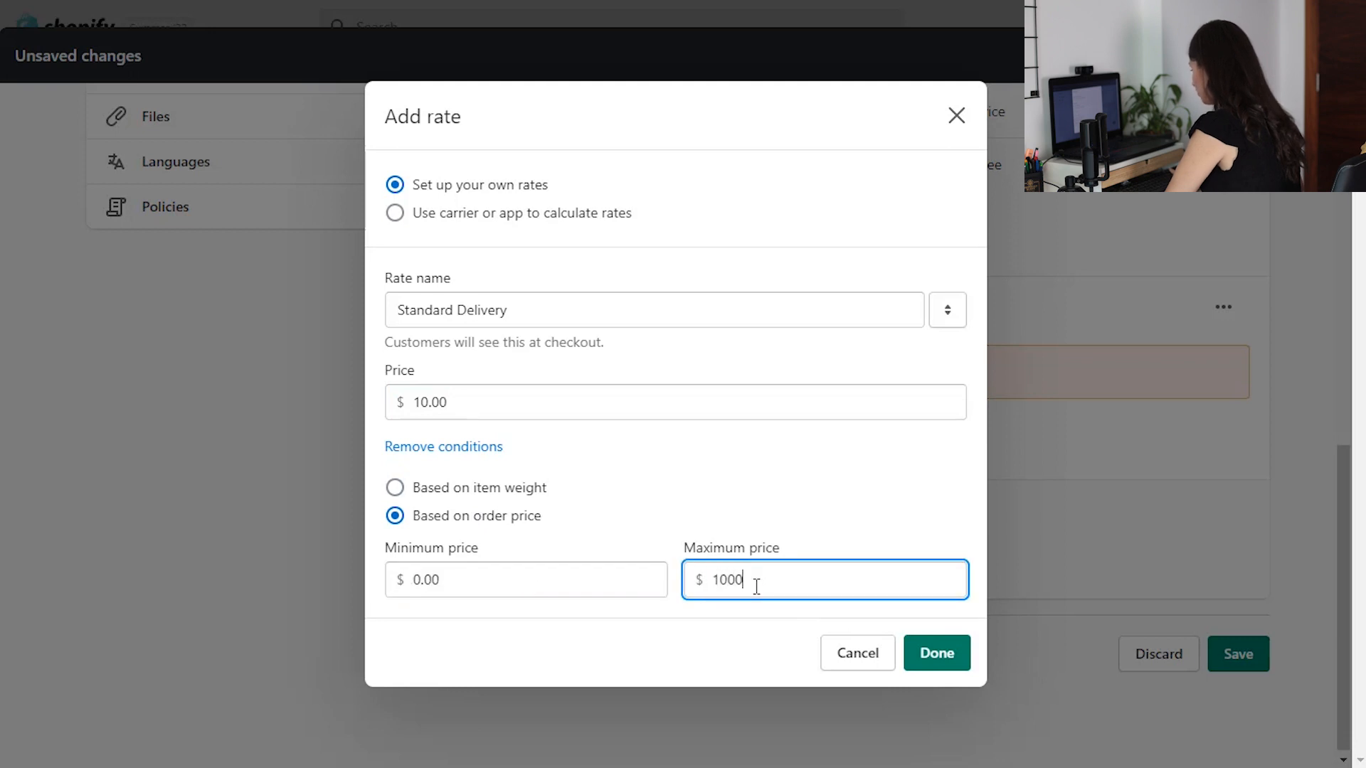
type("0")
key("BackSpace")
left_click(940, 654)
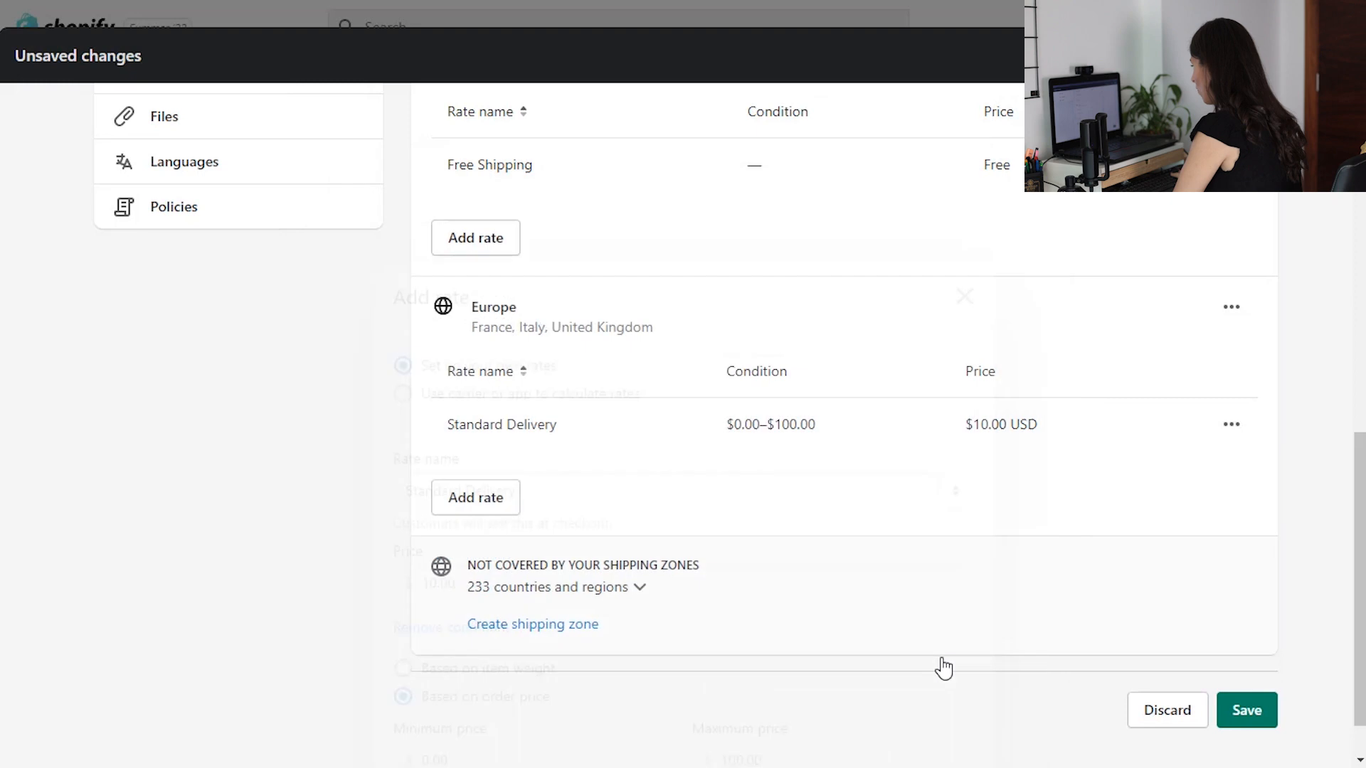
- Start a second self-set rate for the Europe zone and name it Standard delivery
left_click(481, 510)
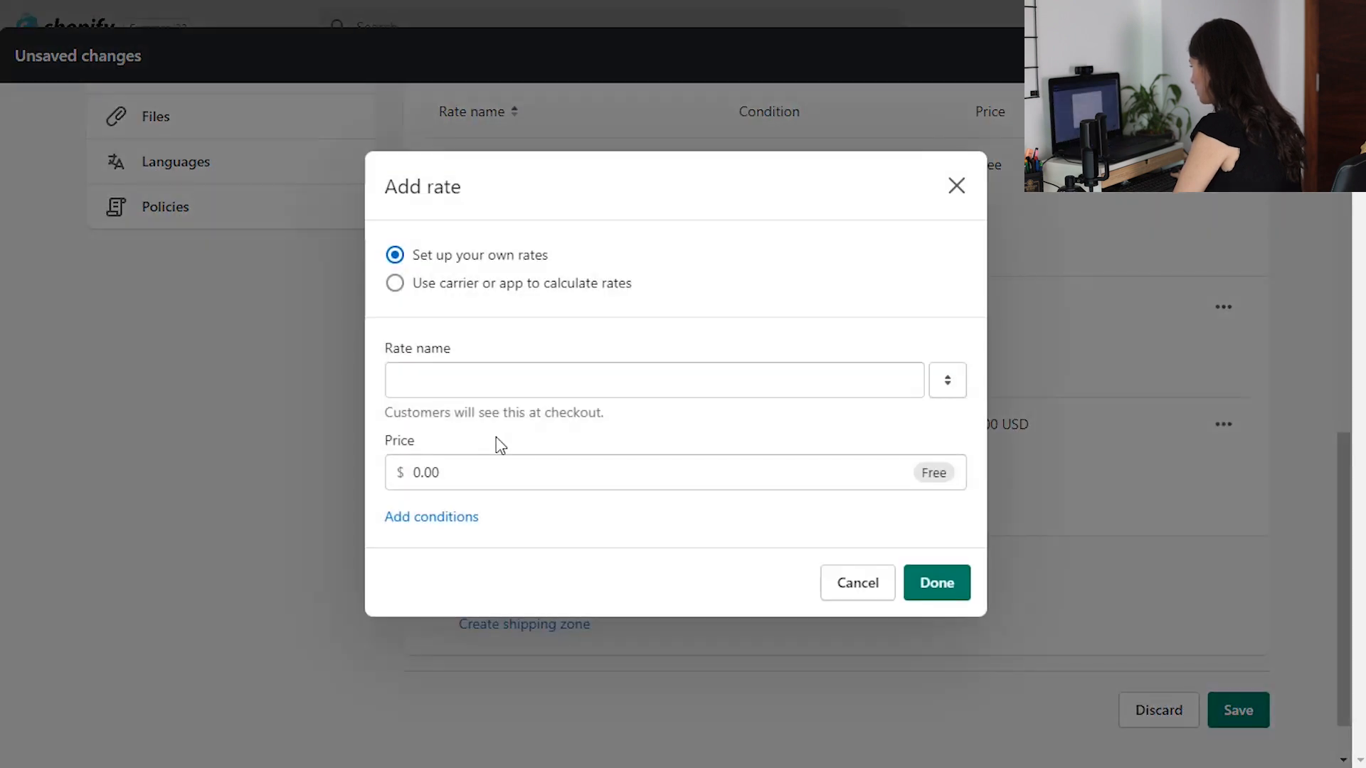
left_click(511, 388)
type("S")
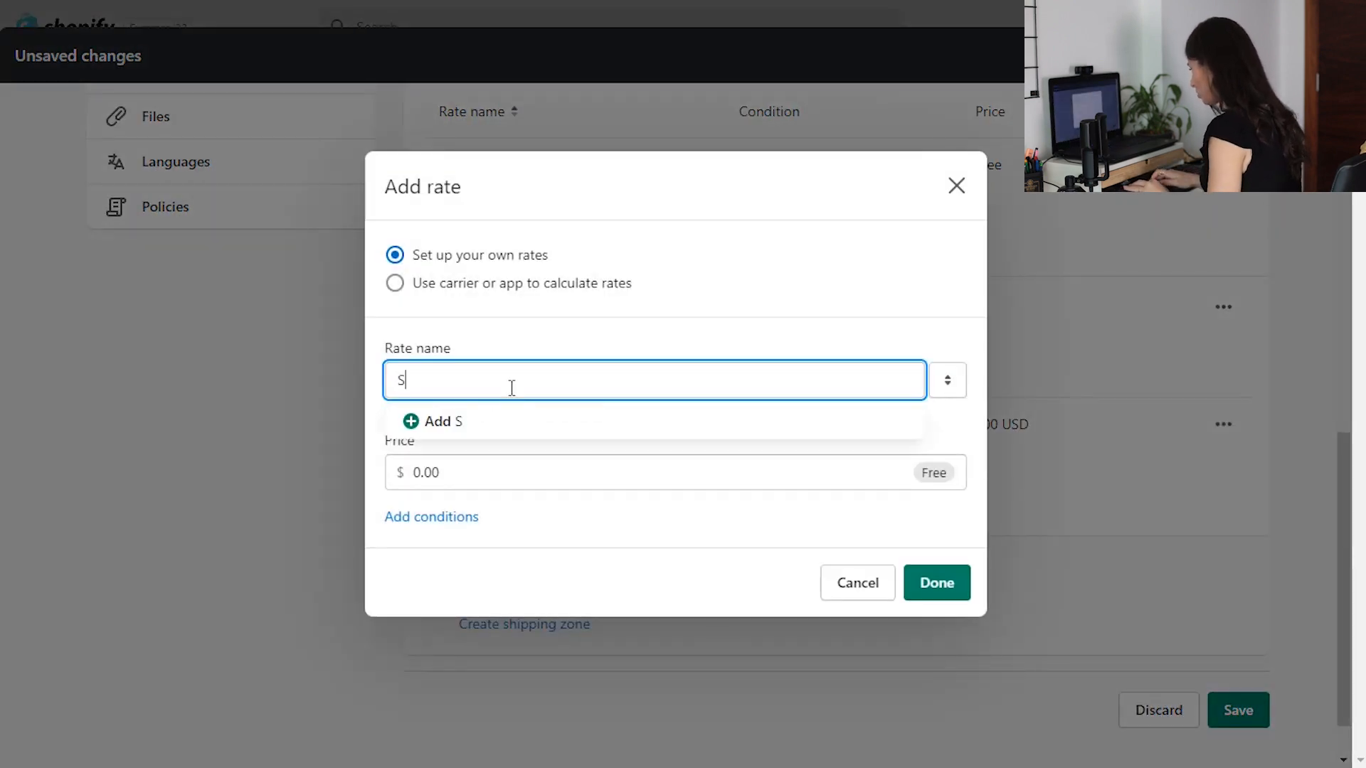
type("tandard deliver")
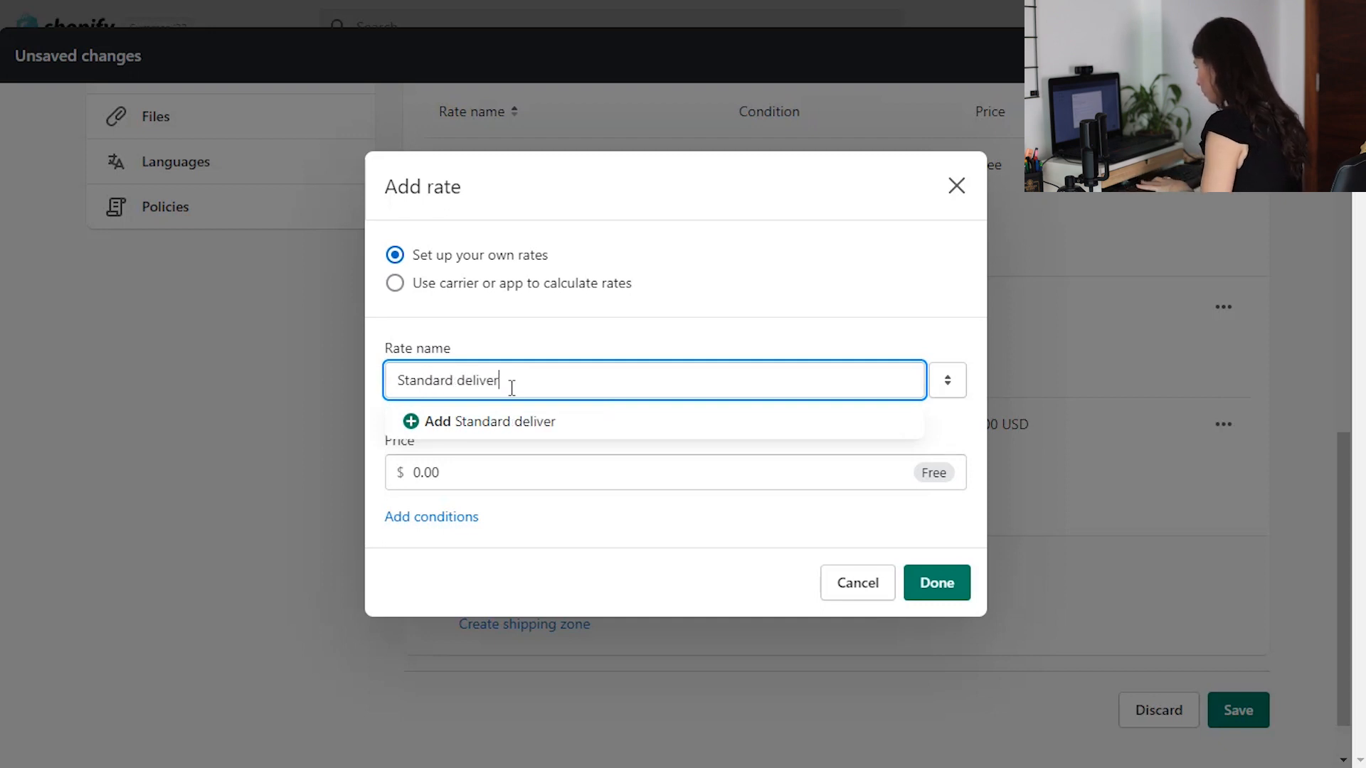
type("y")
left_click(546, 425)
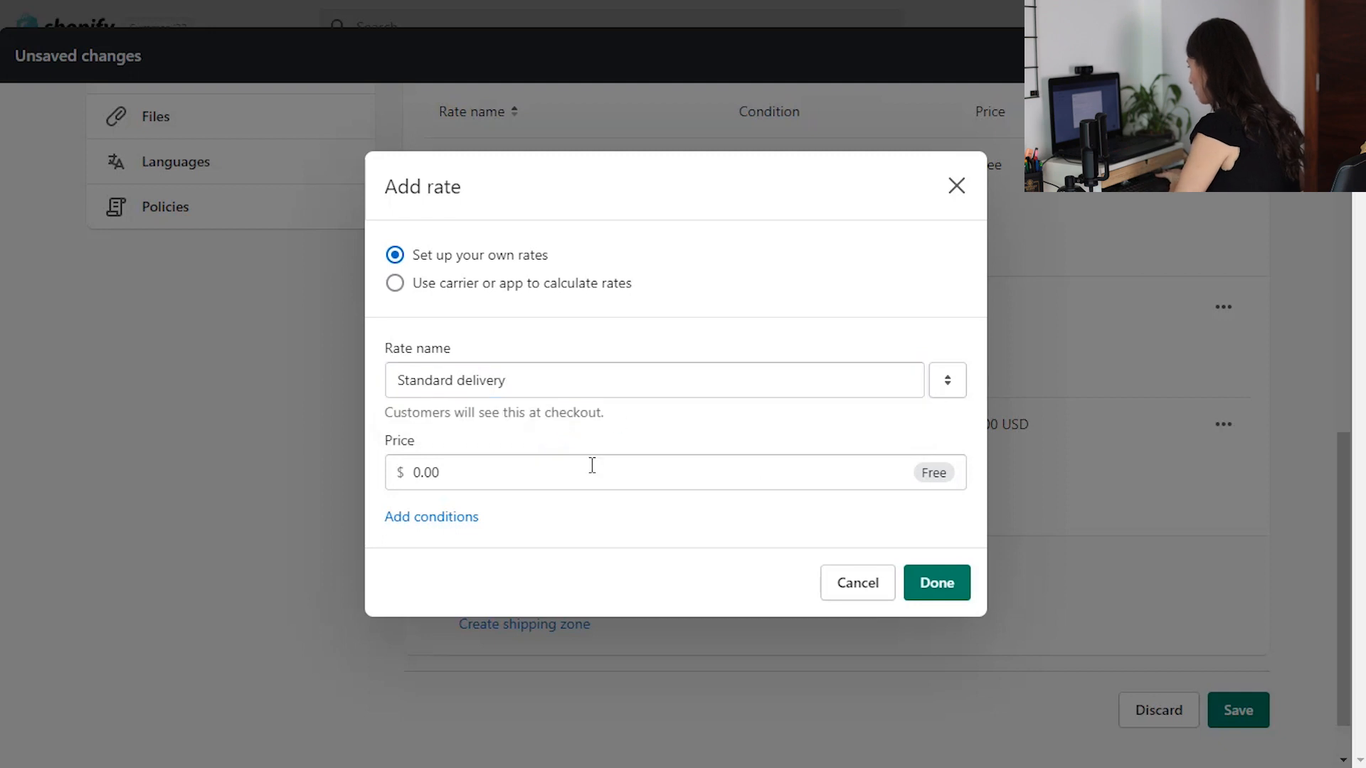
- Apply the free rate to order prices from $101.00 with no maximum and finish adding it
left_click(431, 518)
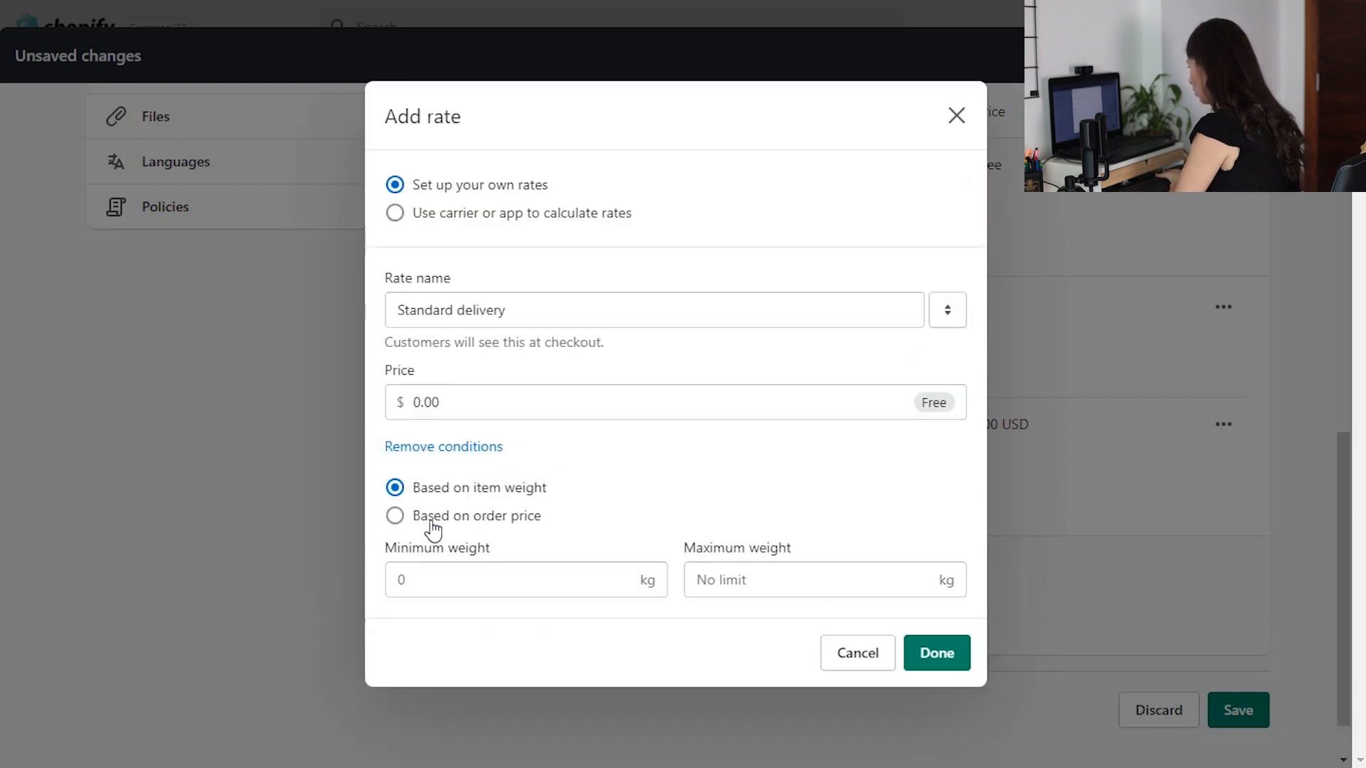
left_click(491, 528)
left_click(474, 582)
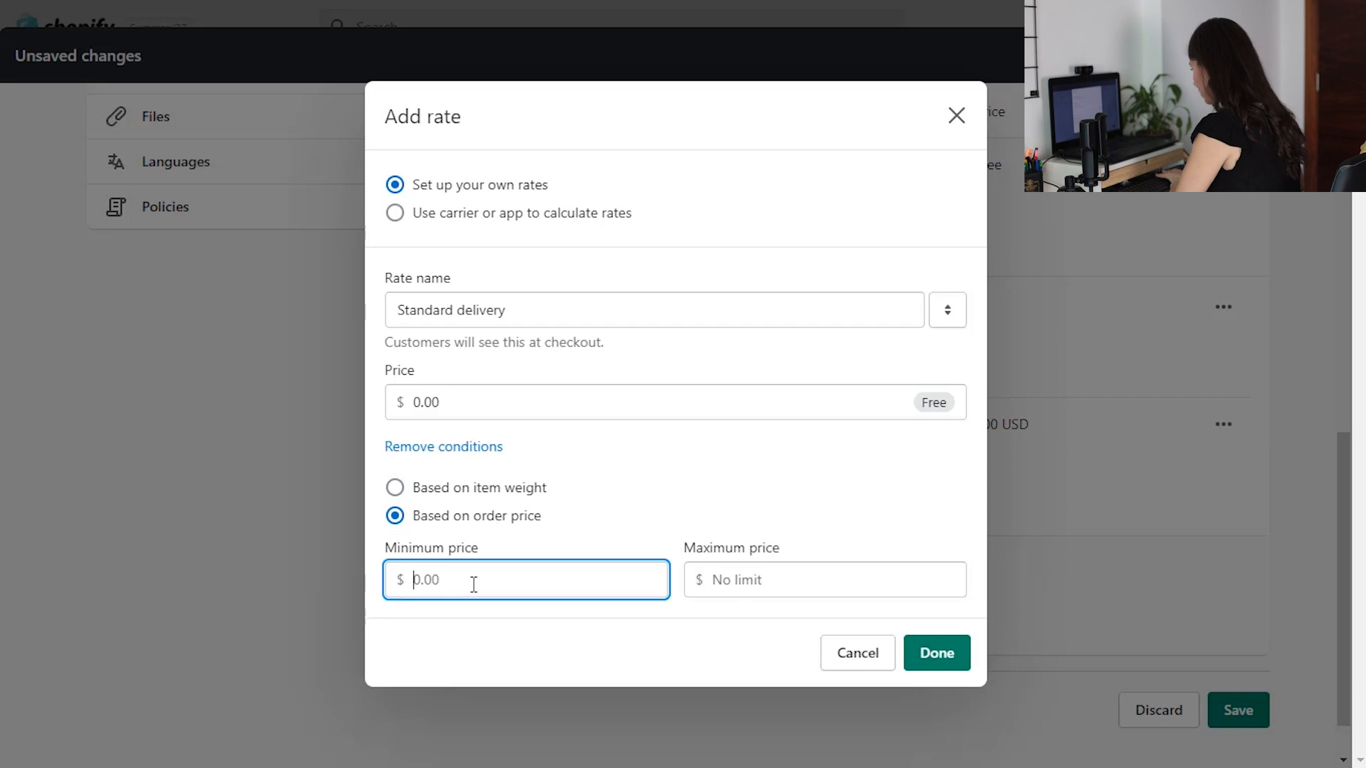
type("101")
left_click(805, 583)
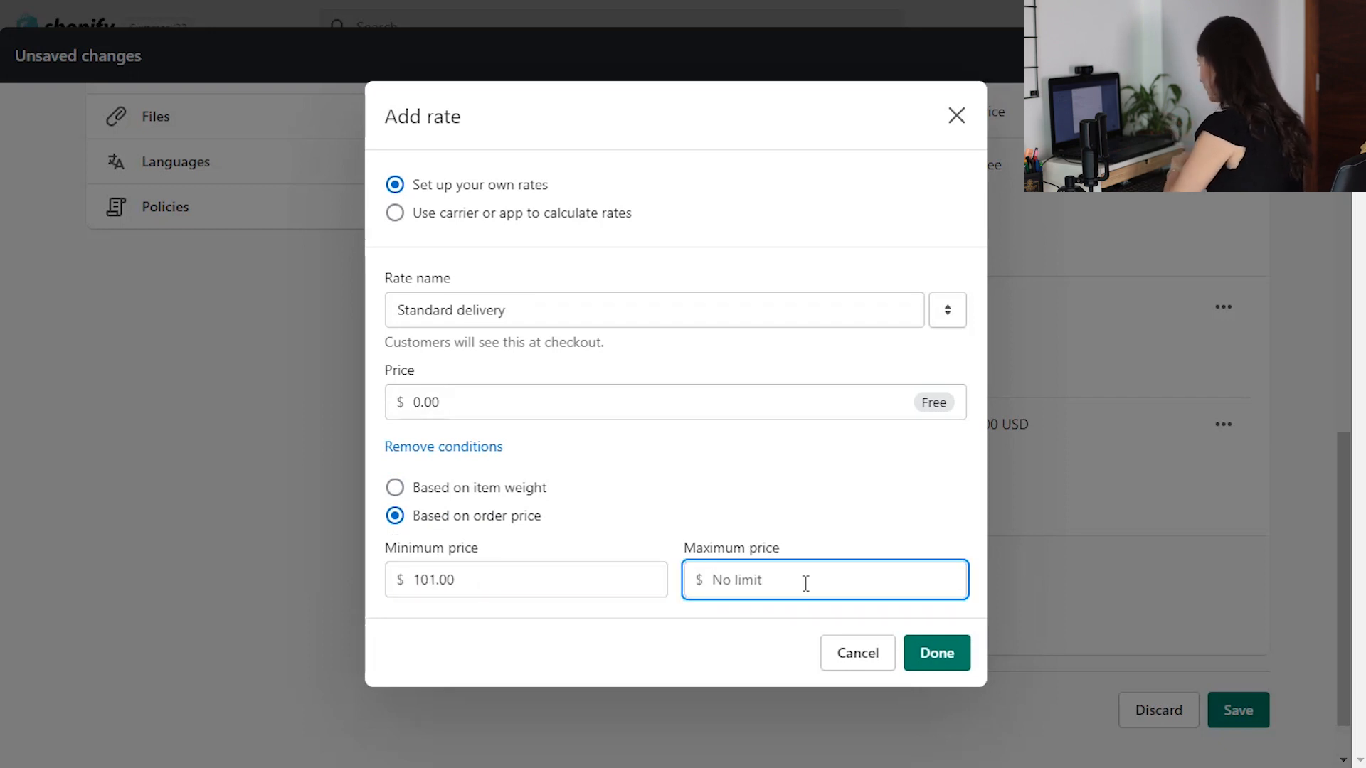
left_click(911, 652)
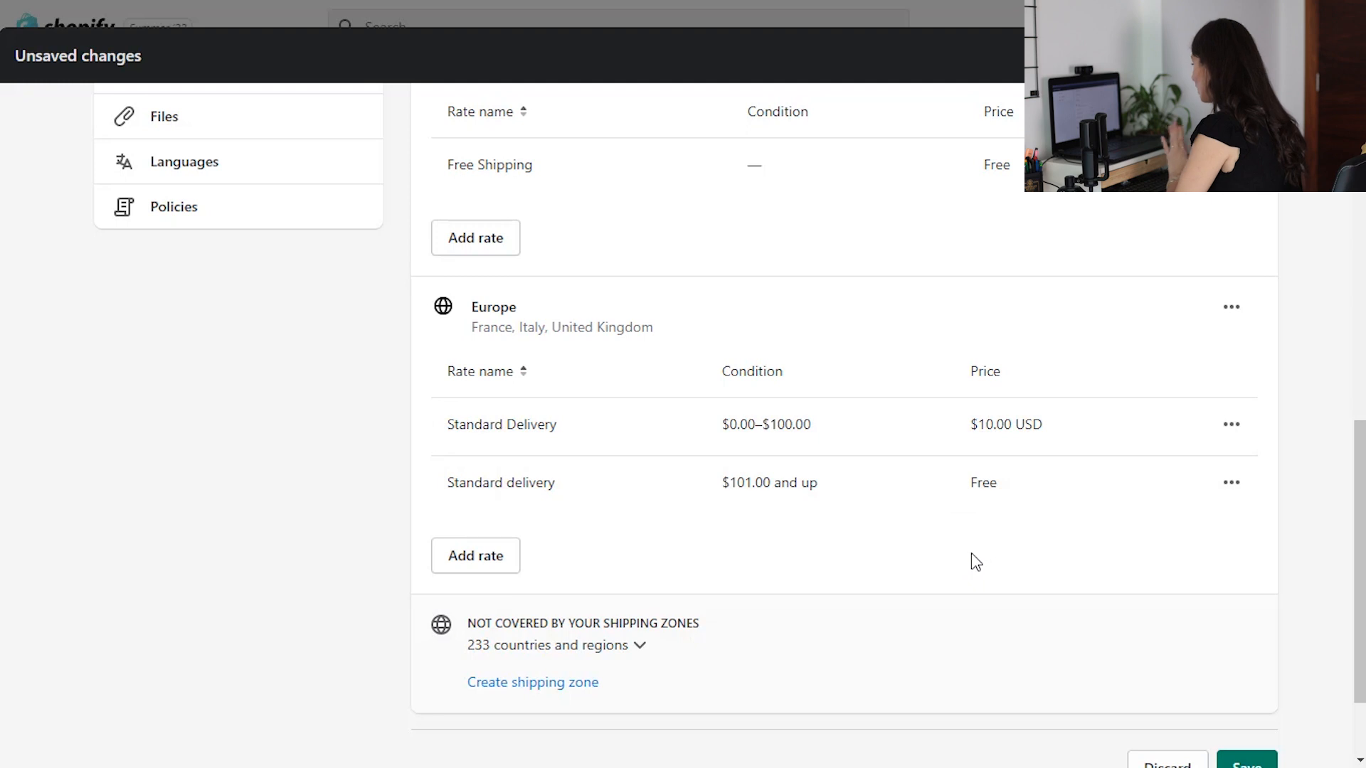
- Create another shipping zone named Rest of world that covers the Rest of world region
scroll(975, 561, "up", 3)
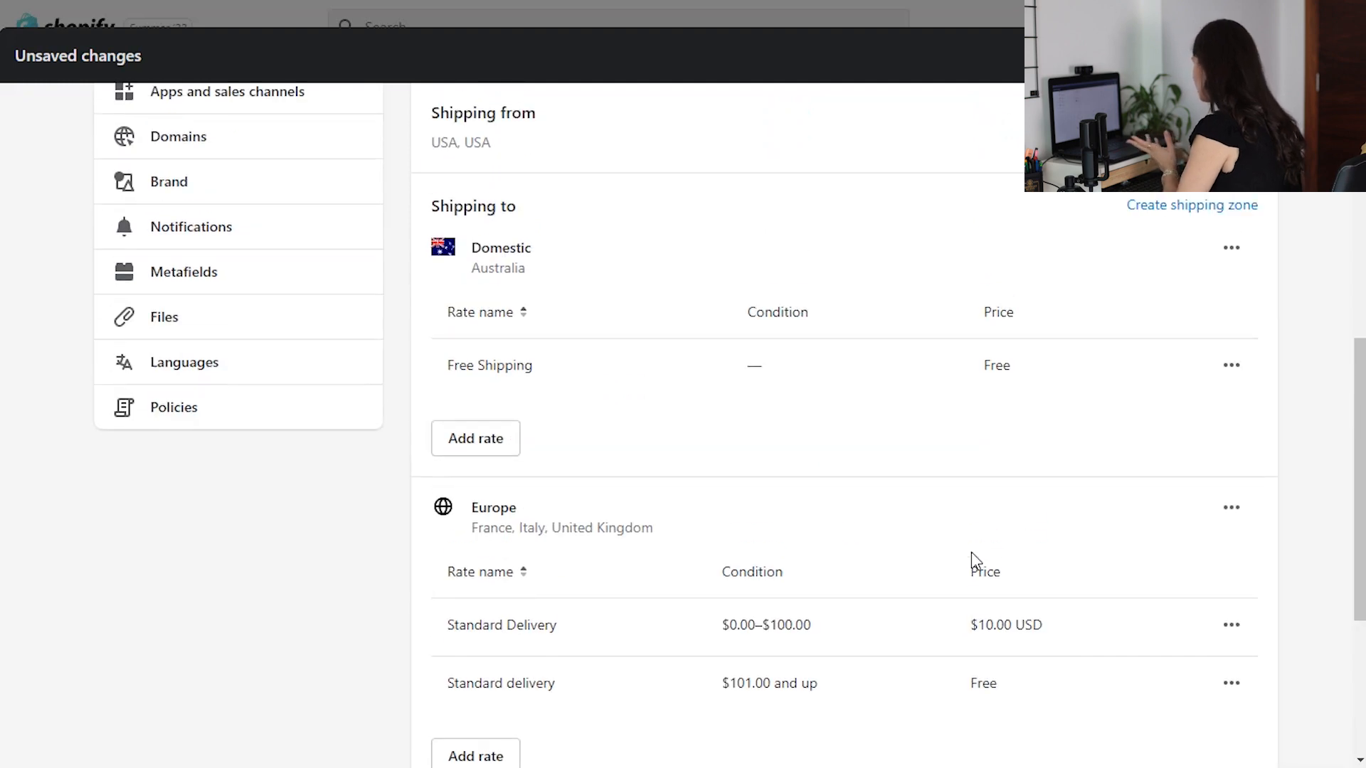
scroll(1134, 540, "up", 3)
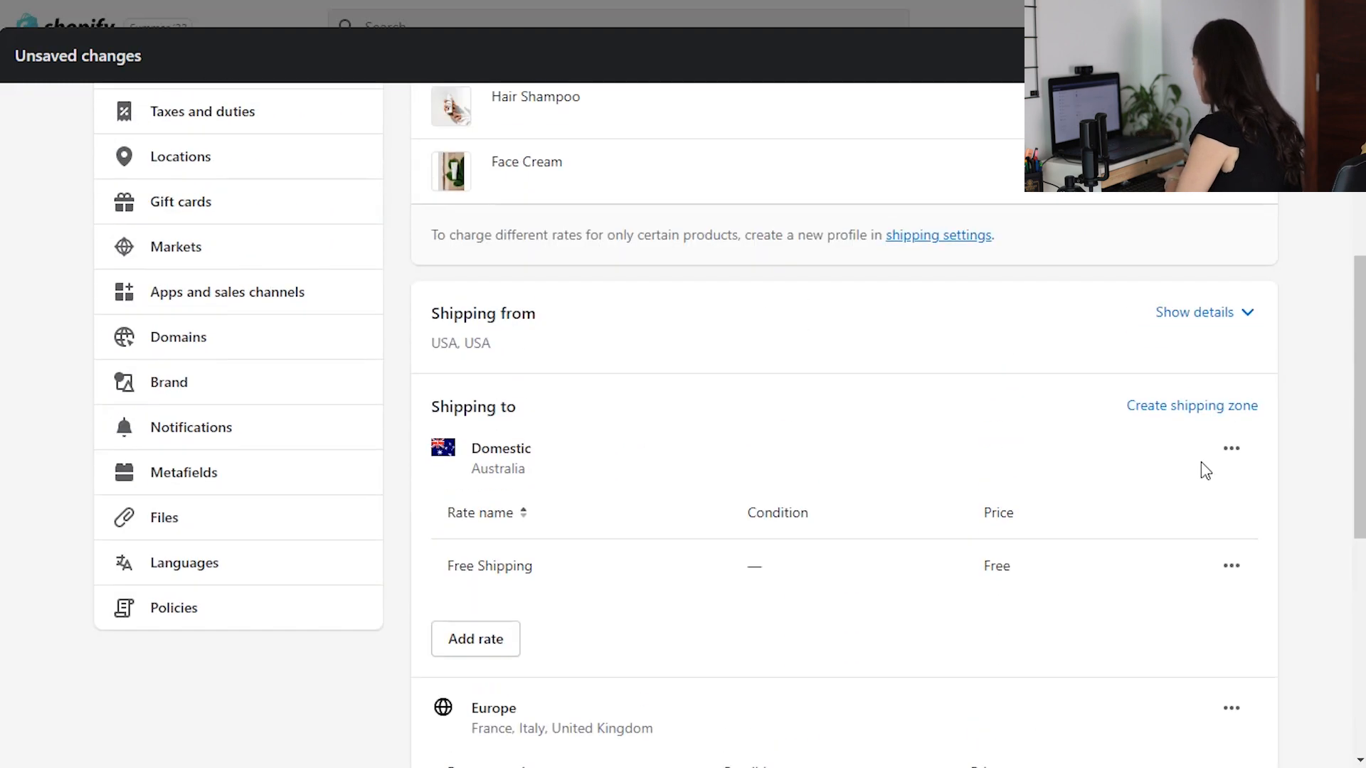
left_click(1219, 425)
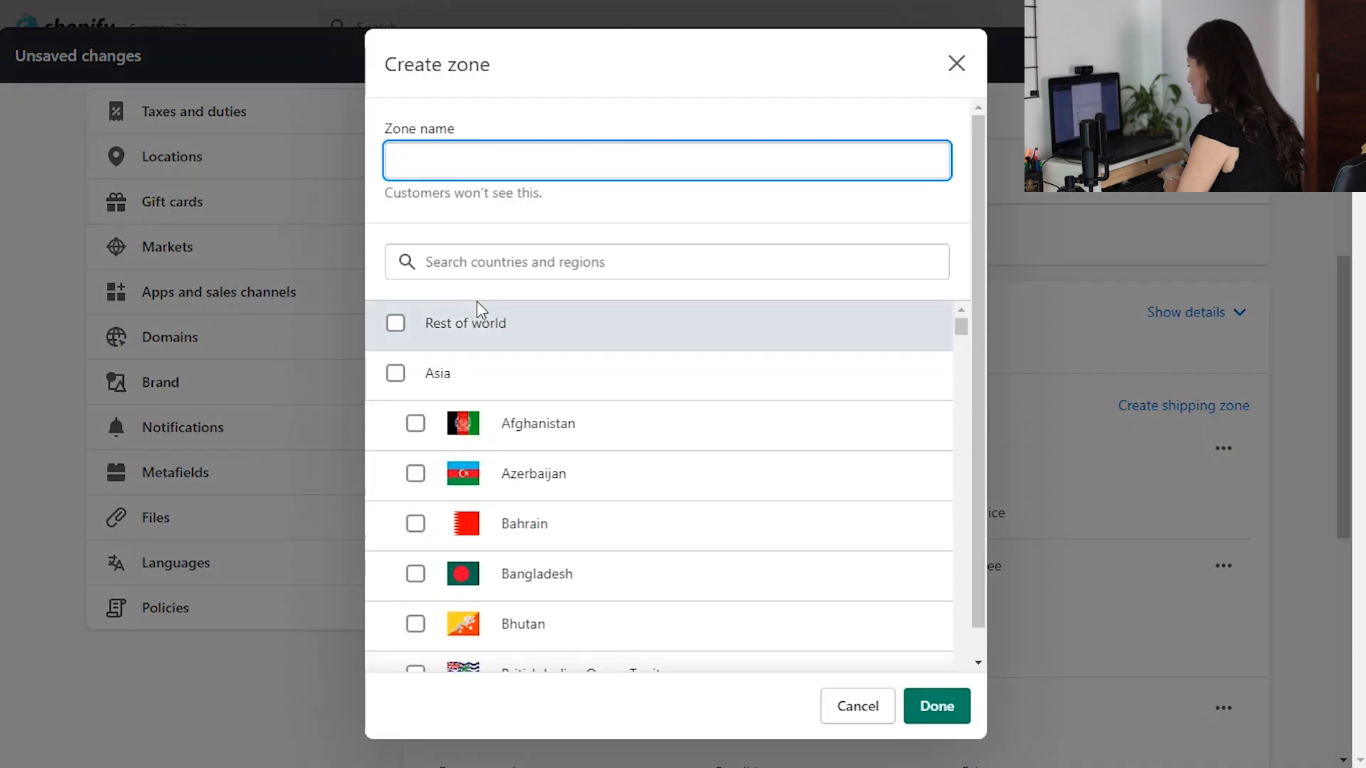
left_click(395, 324)
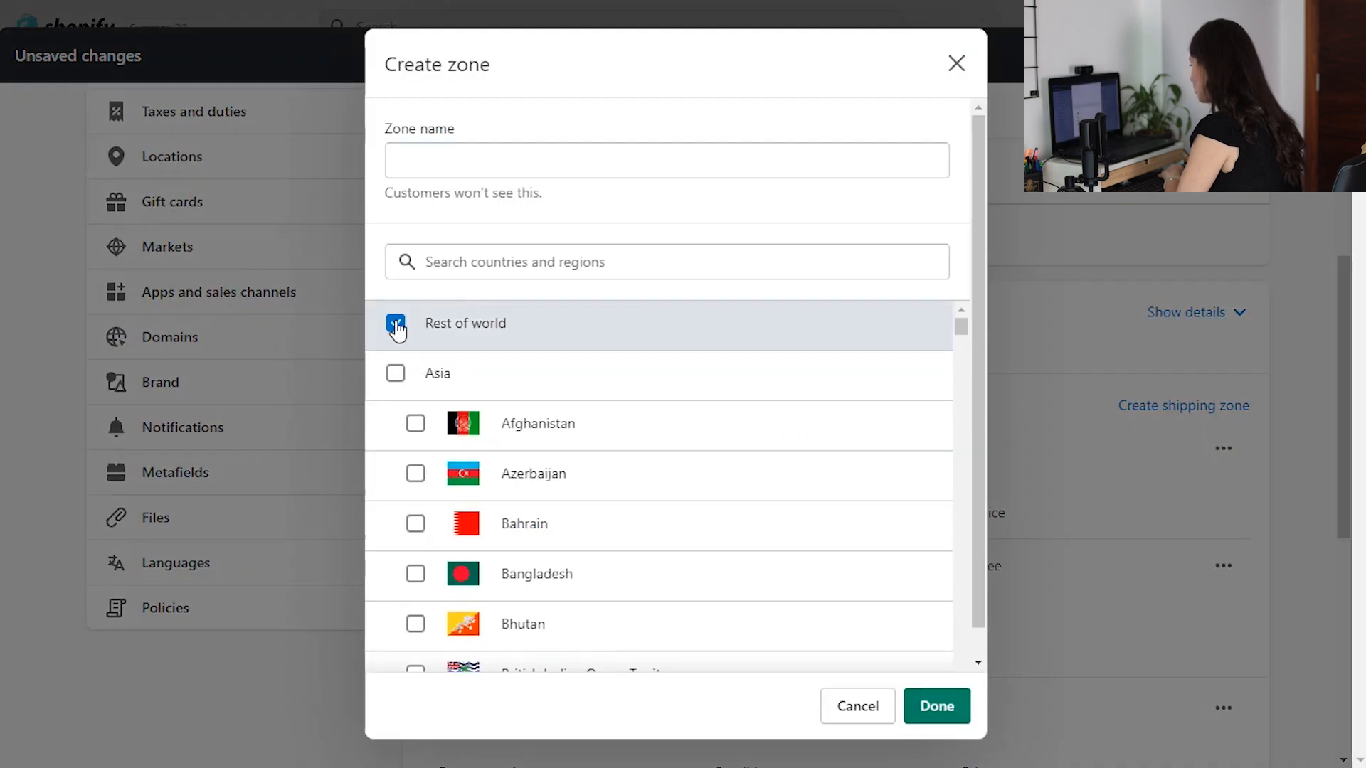
left_click(499, 170)
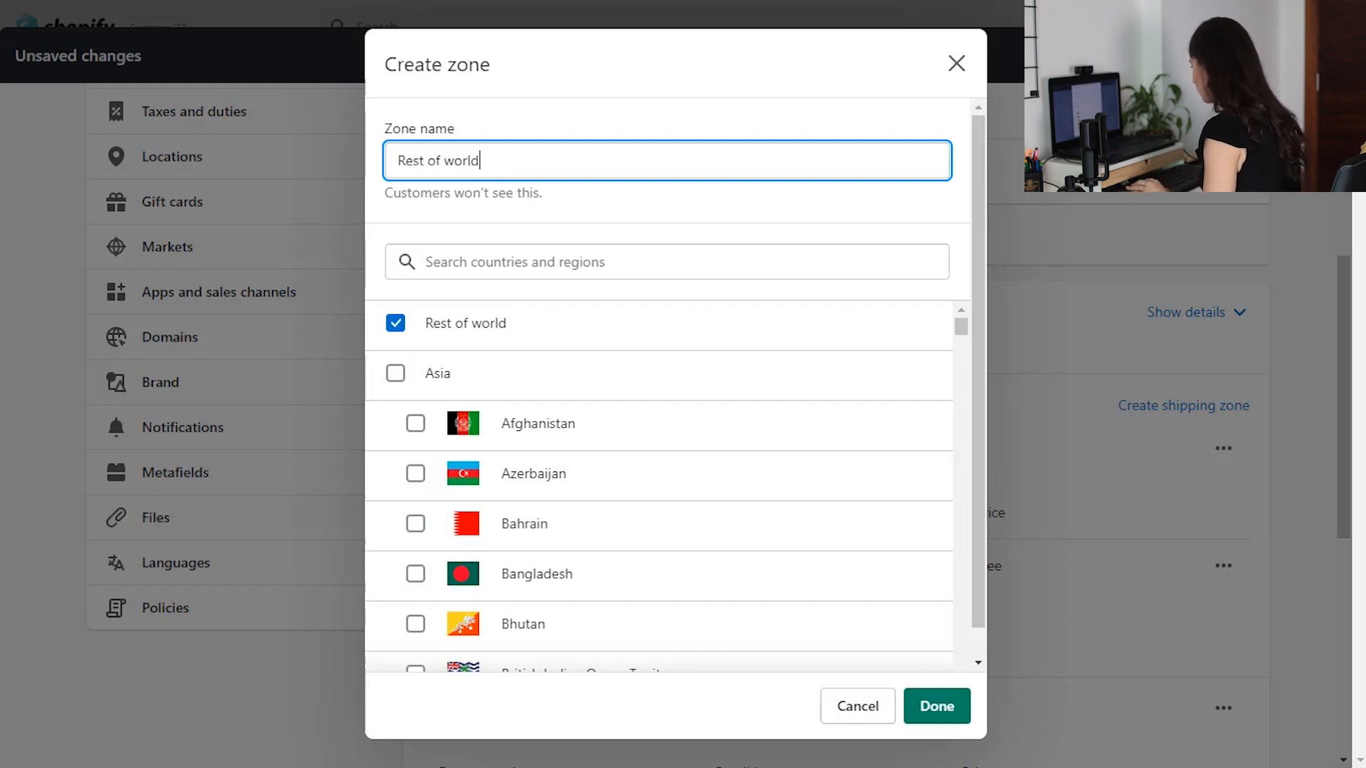
left_click(945, 707)
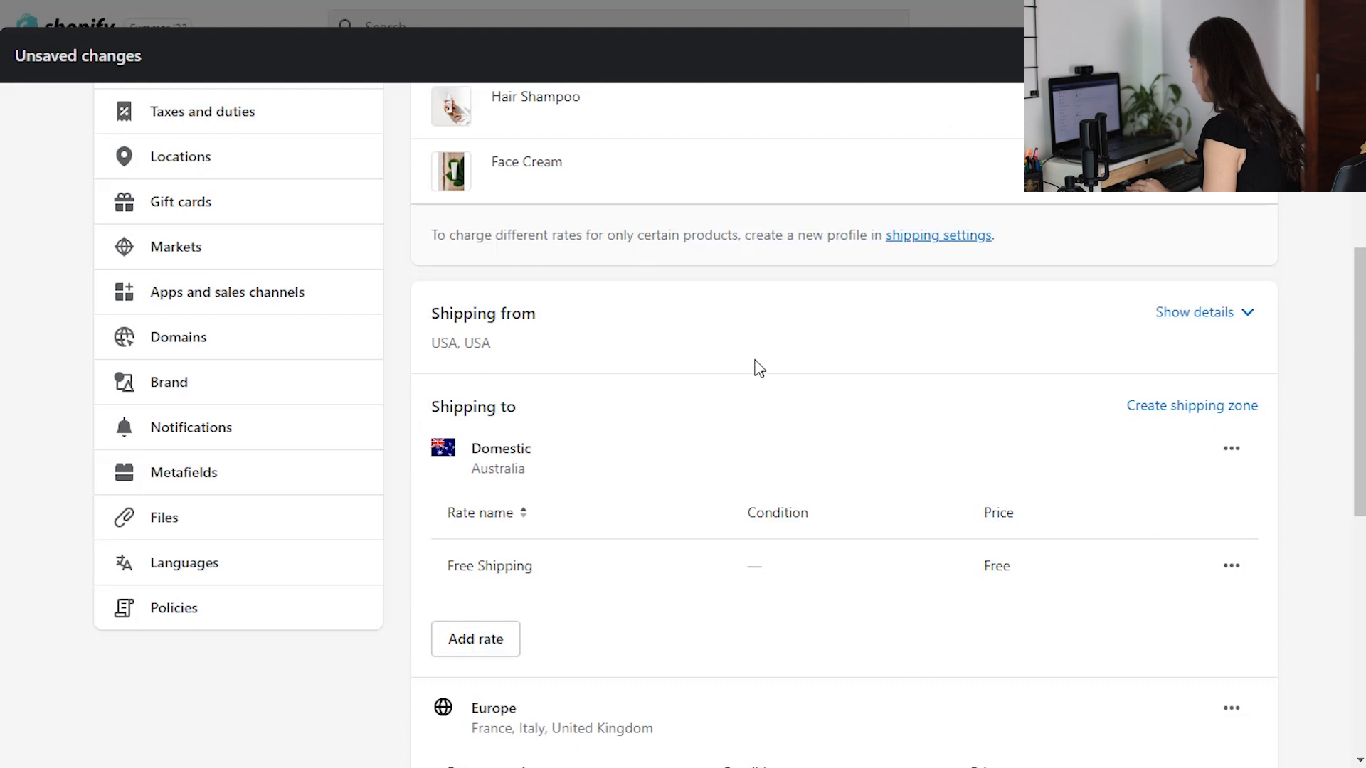
- Start a rate for the Rest of world zone that uses a carrier or app to calculate rates
scroll(760, 368, "down", 4)
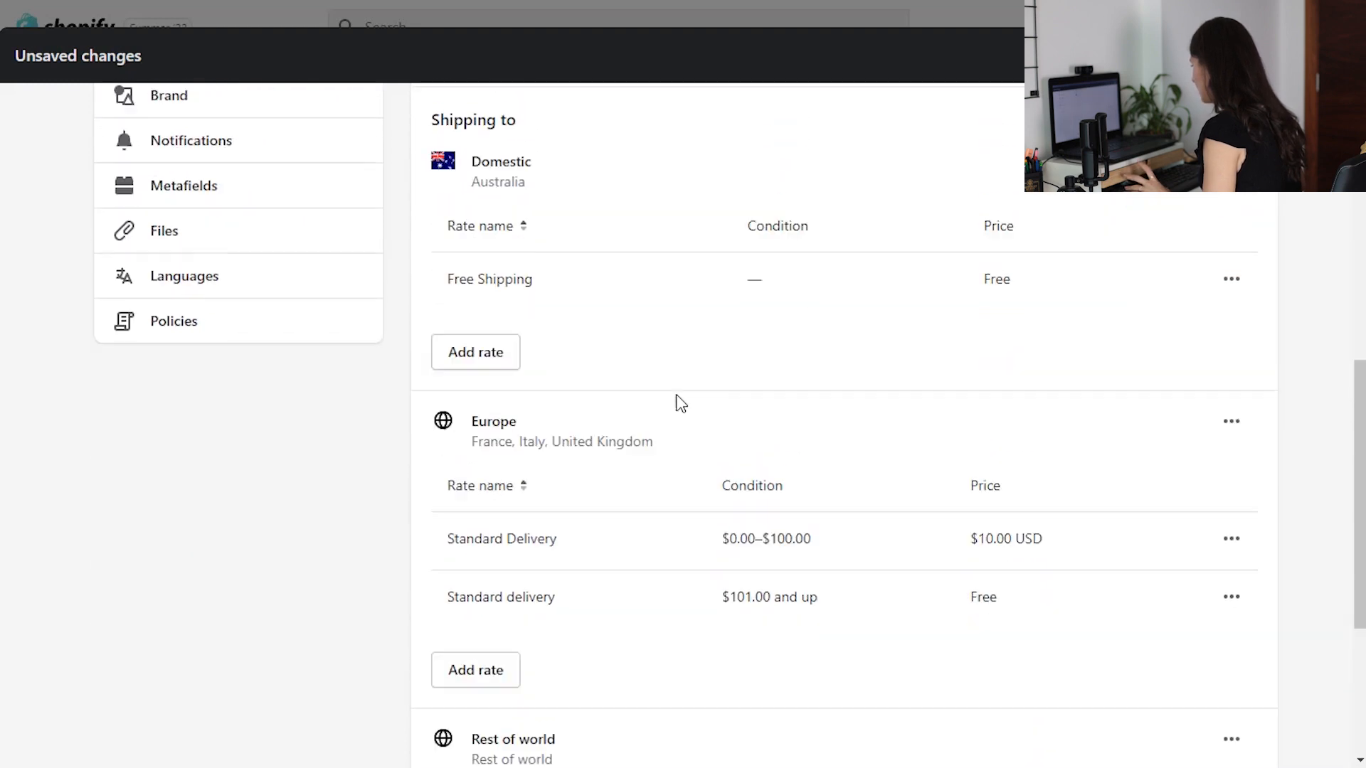
scroll(677, 397, "down", 4)
left_click(484, 560)
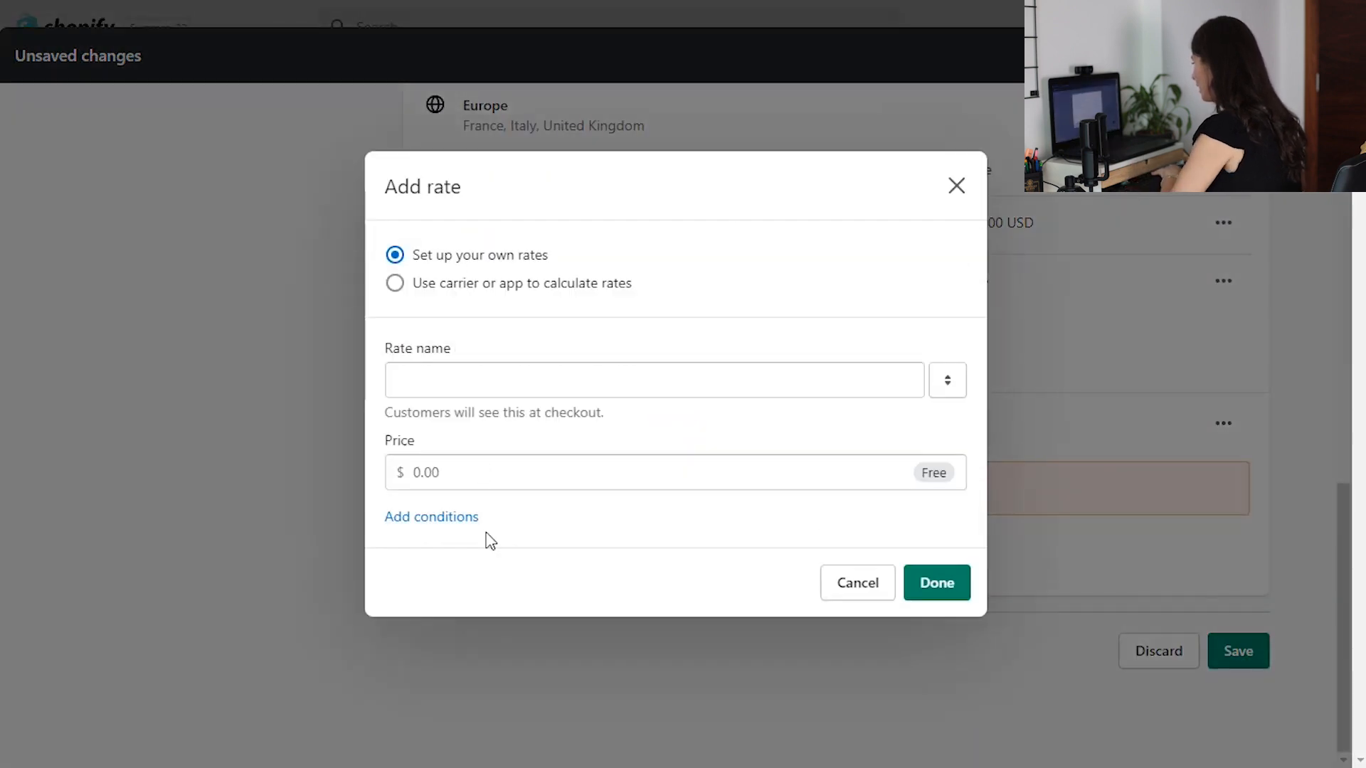
left_click(502, 284)
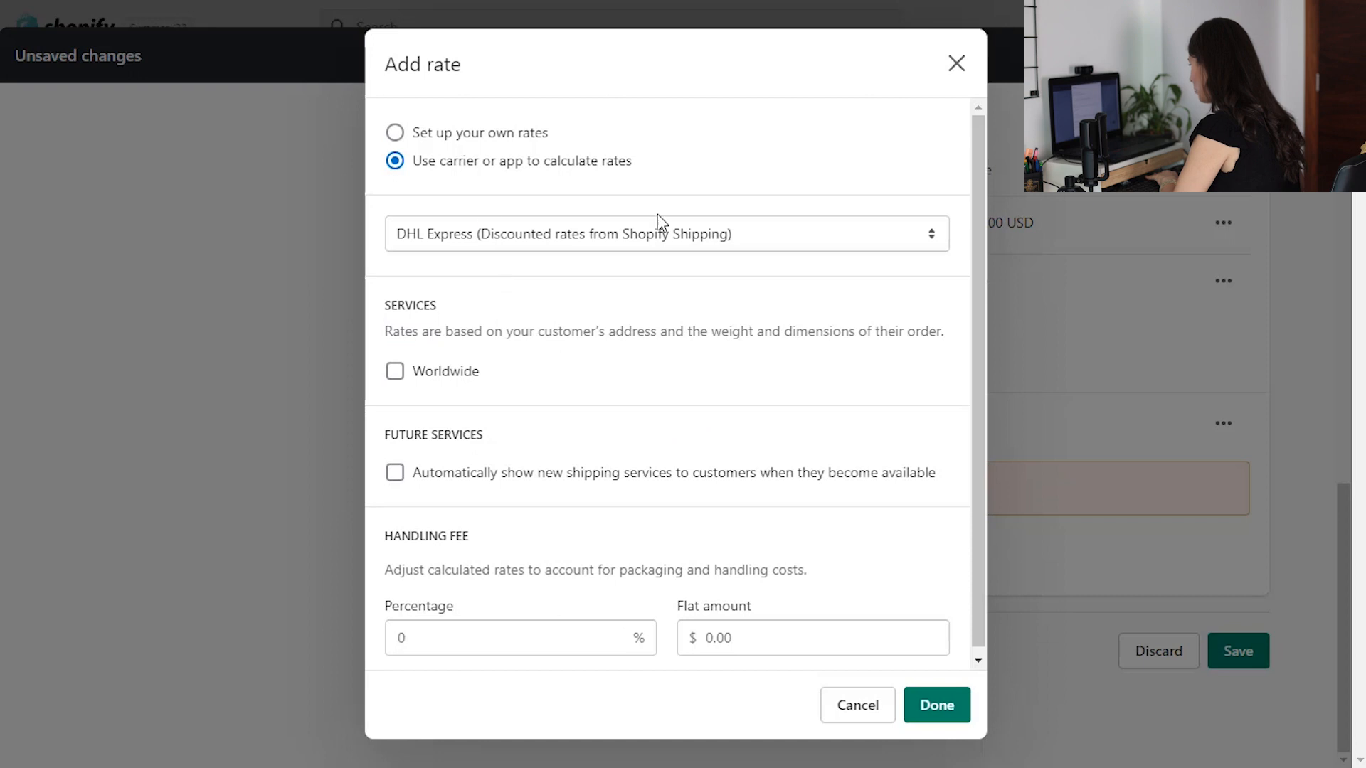
- Review the available carriers, keep DHL Express, and include its Worldwide service in the rate
left_click(653, 242)
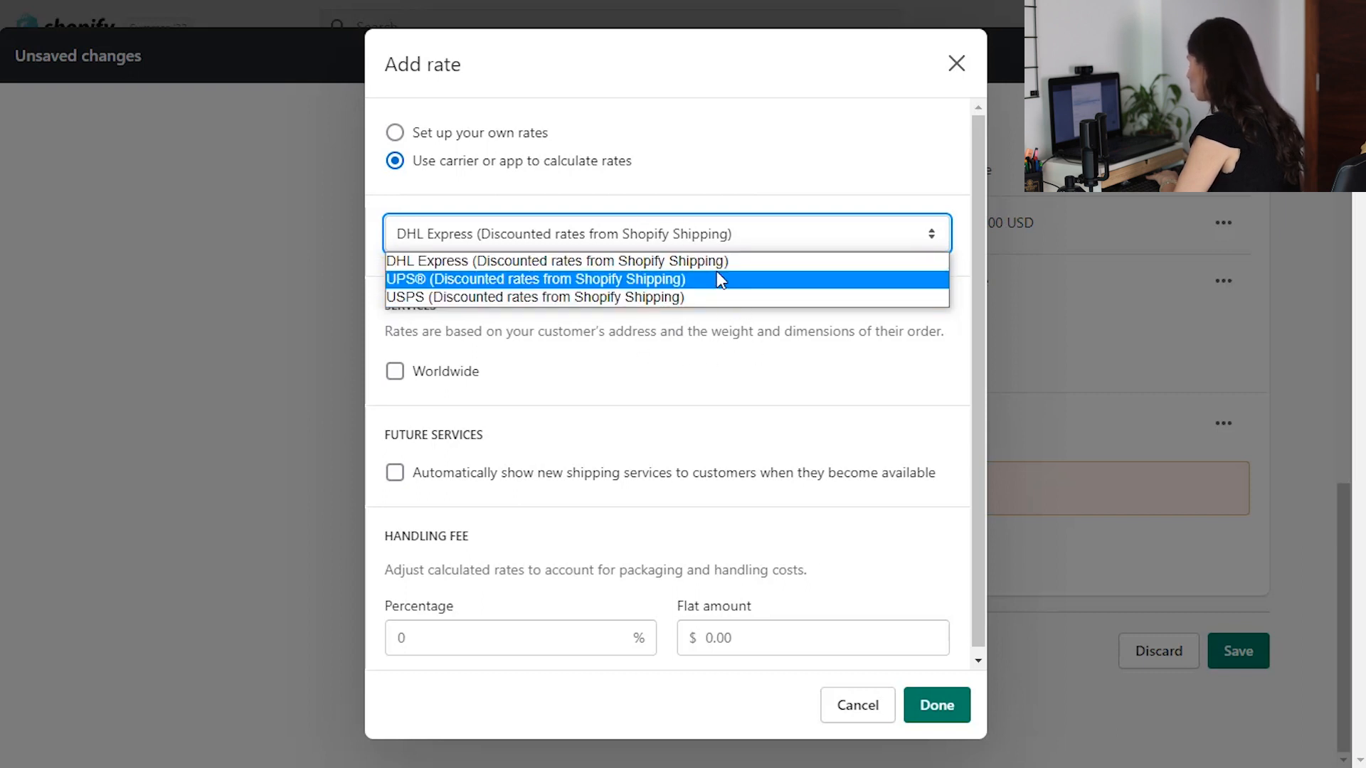
left_click(762, 160)
left_click(436, 371)
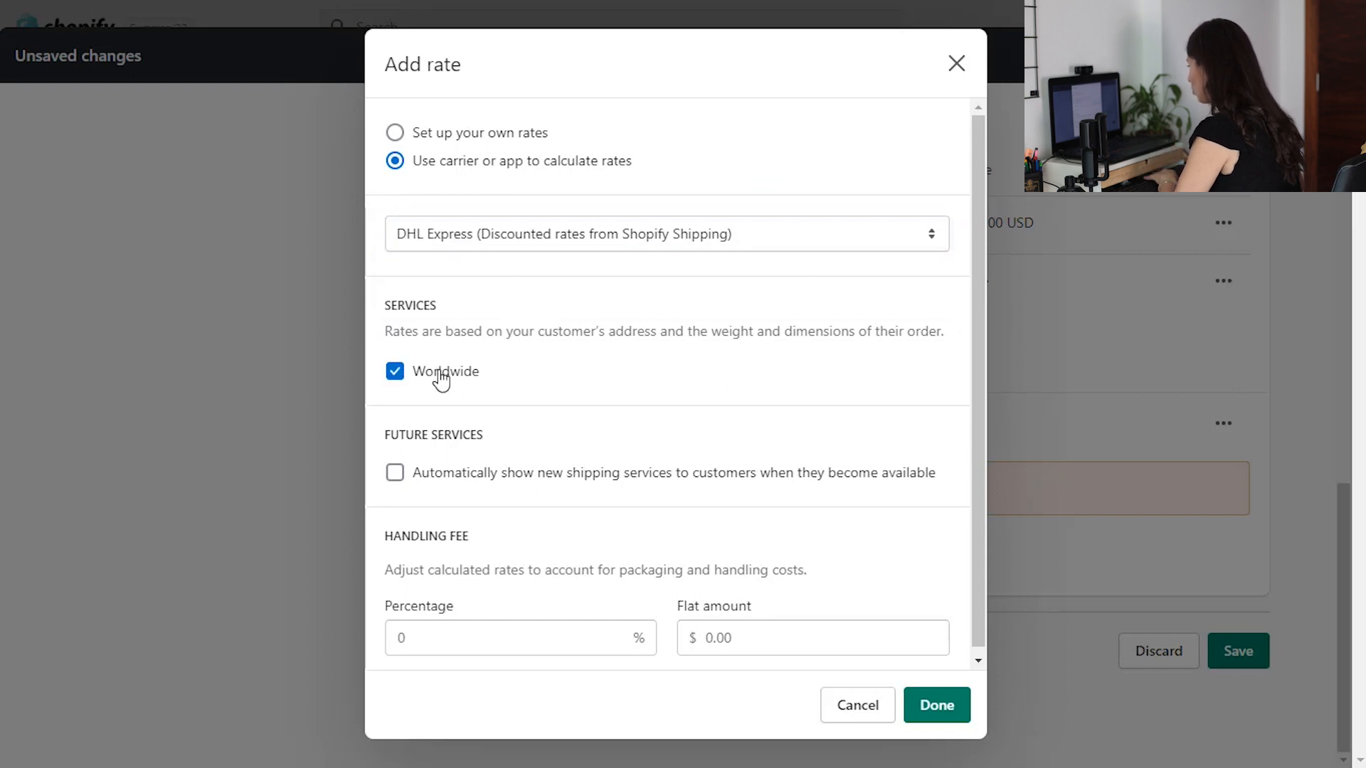
- Switch the carrier to UPS and include the UPS Standard, UPS Worldwide Expedited and UPS 3 Day Select services
left_click(555, 236)
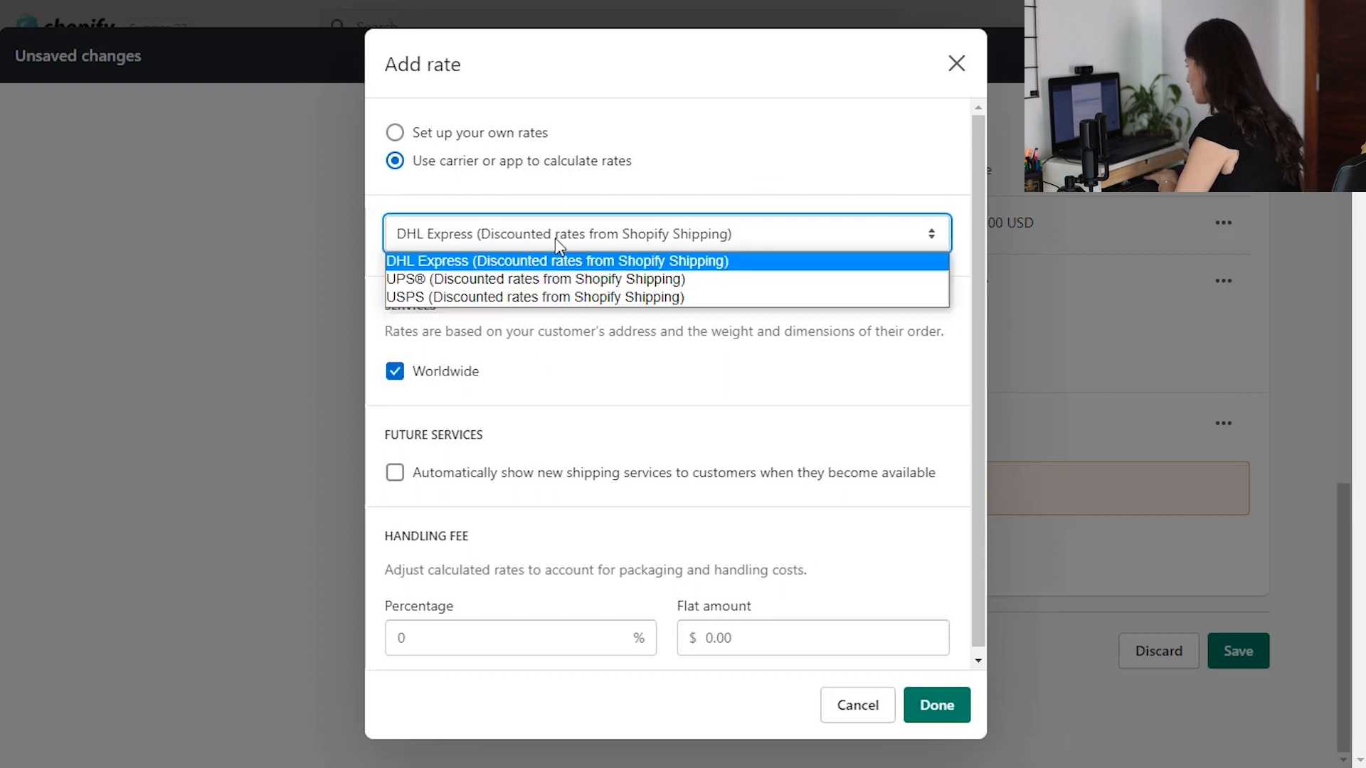
left_click(625, 279)
scroll(423, 484, "down", 1)
scroll(423, 484, "down", 3)
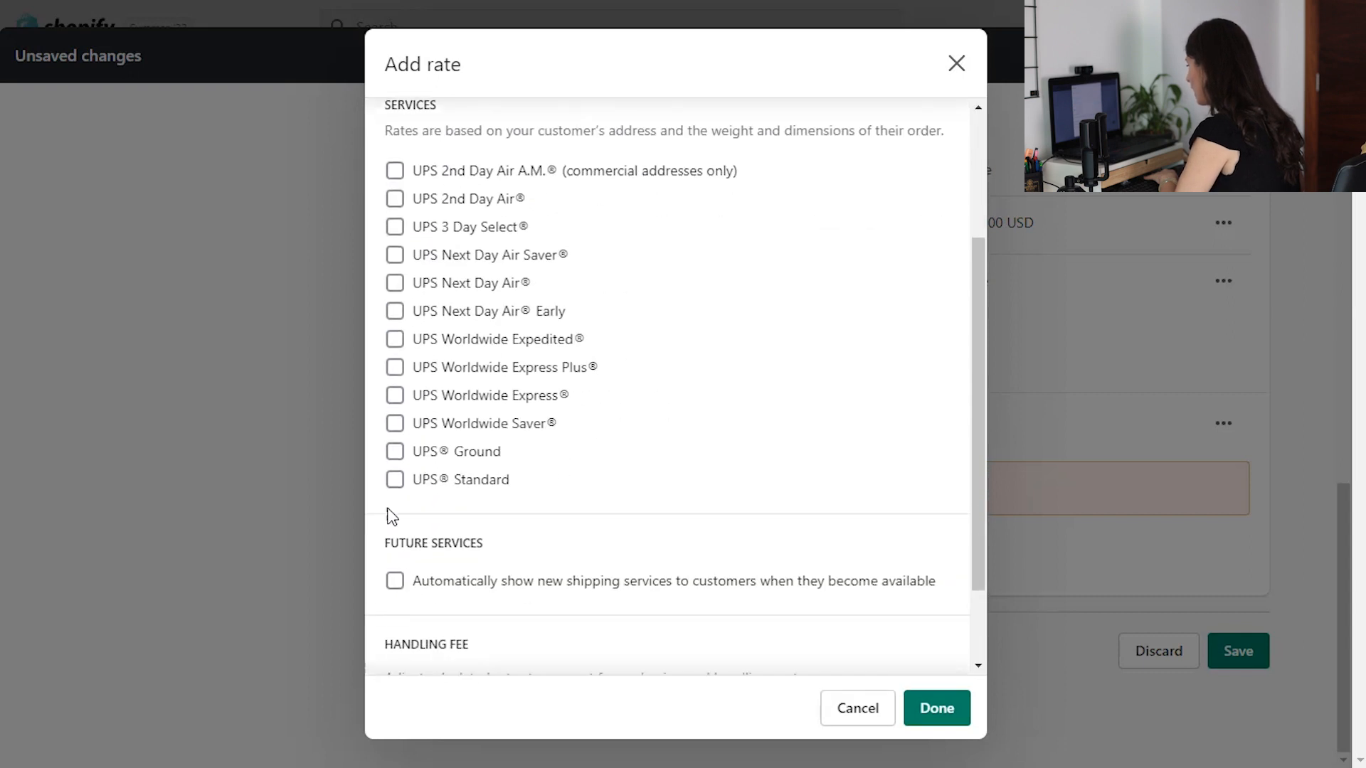
left_click(395, 479)
left_click(395, 339)
left_click(394, 226)
- Add a flat handling fee of $1 to the UPS calculated rate and finish adding the rate
scroll(584, 399, "down", 2)
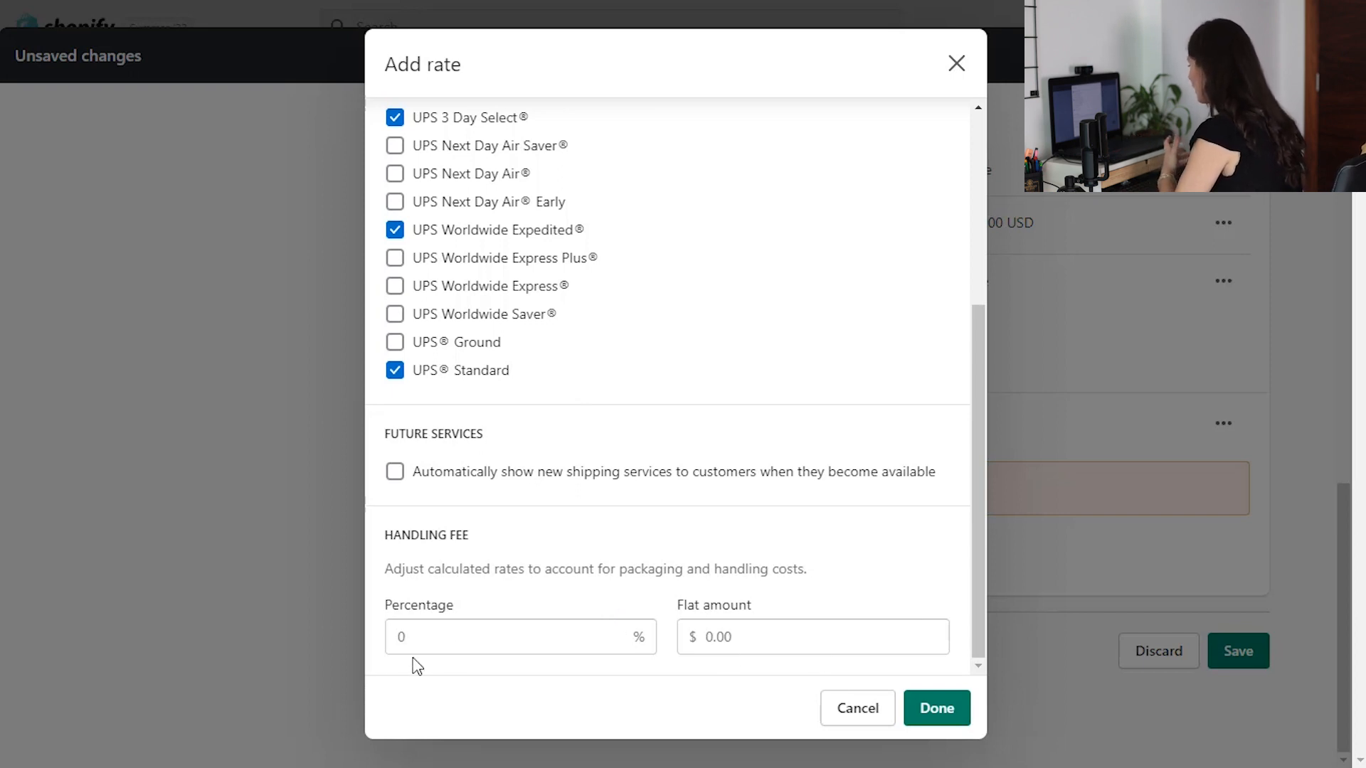
left_click(494, 645)
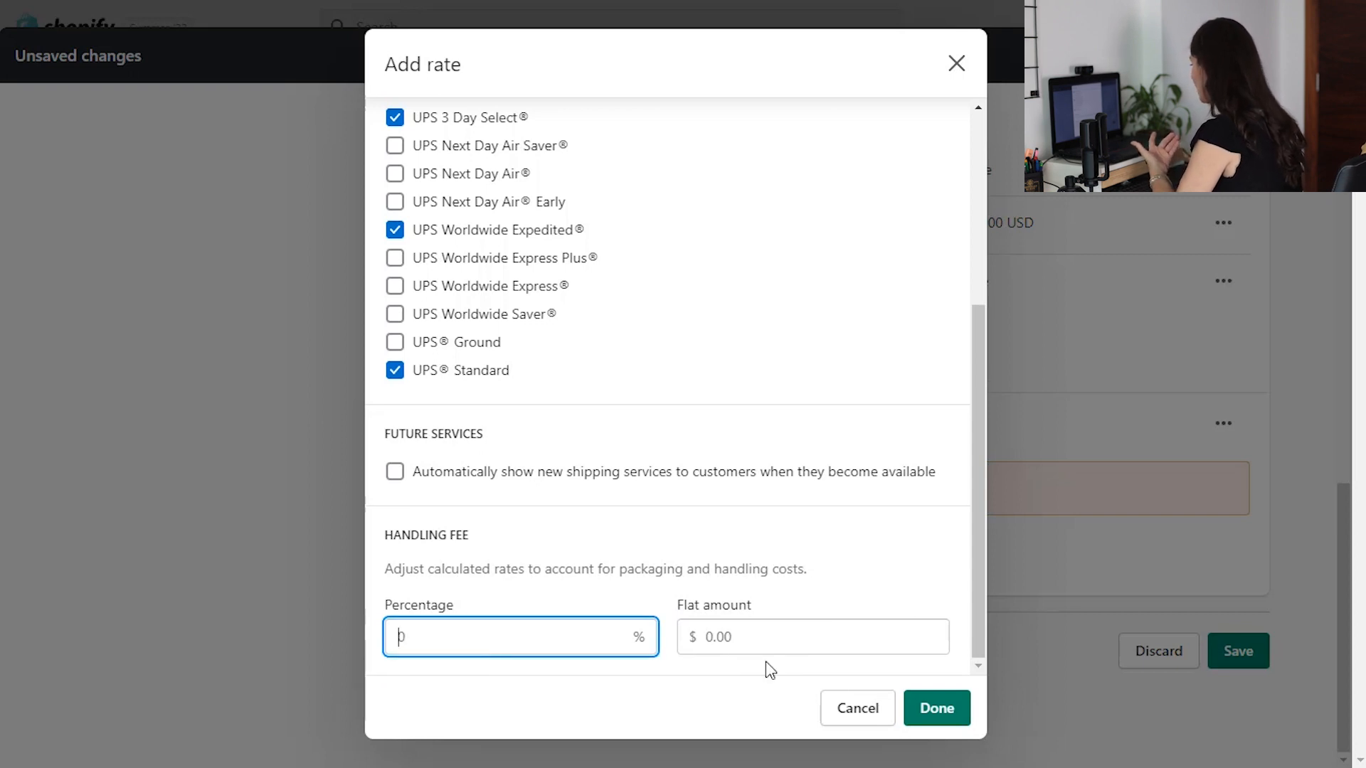
left_click(782, 643)
type("1")
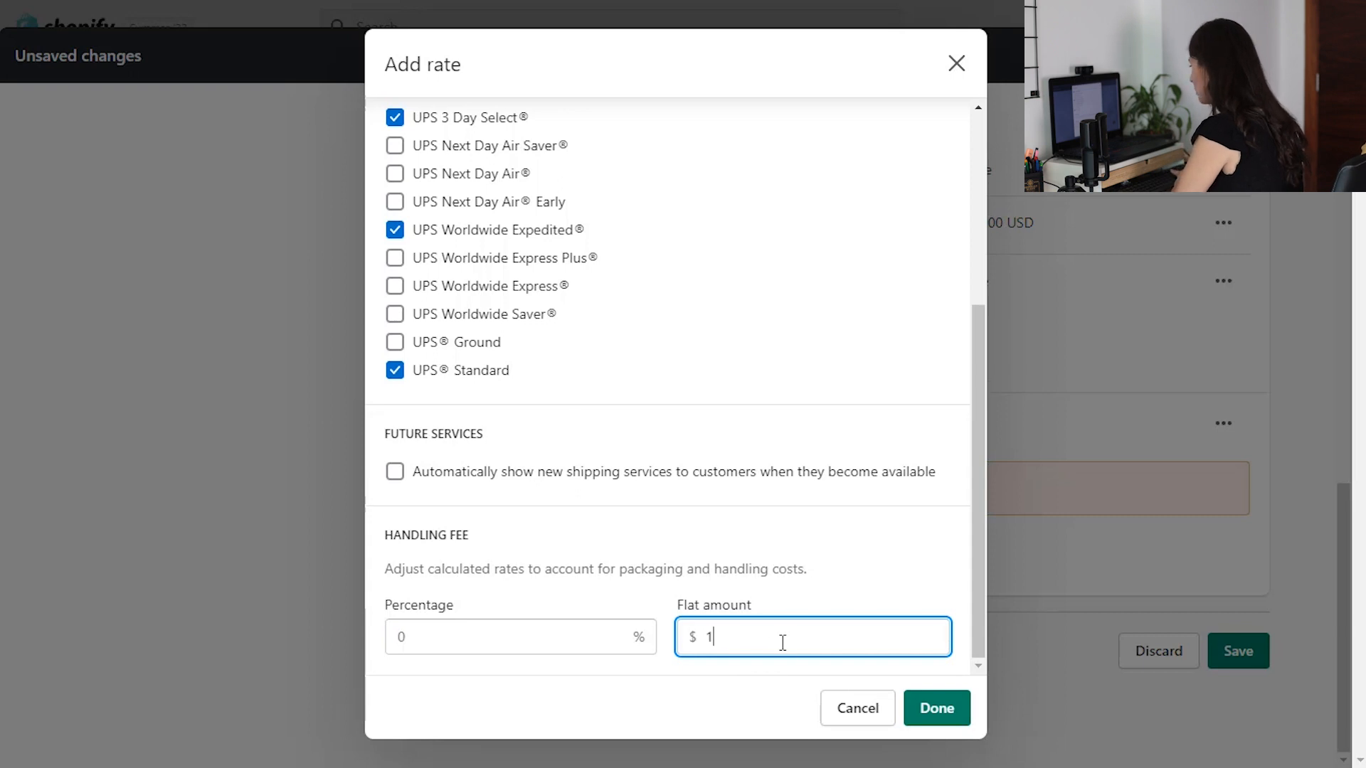
left_click(935, 709)
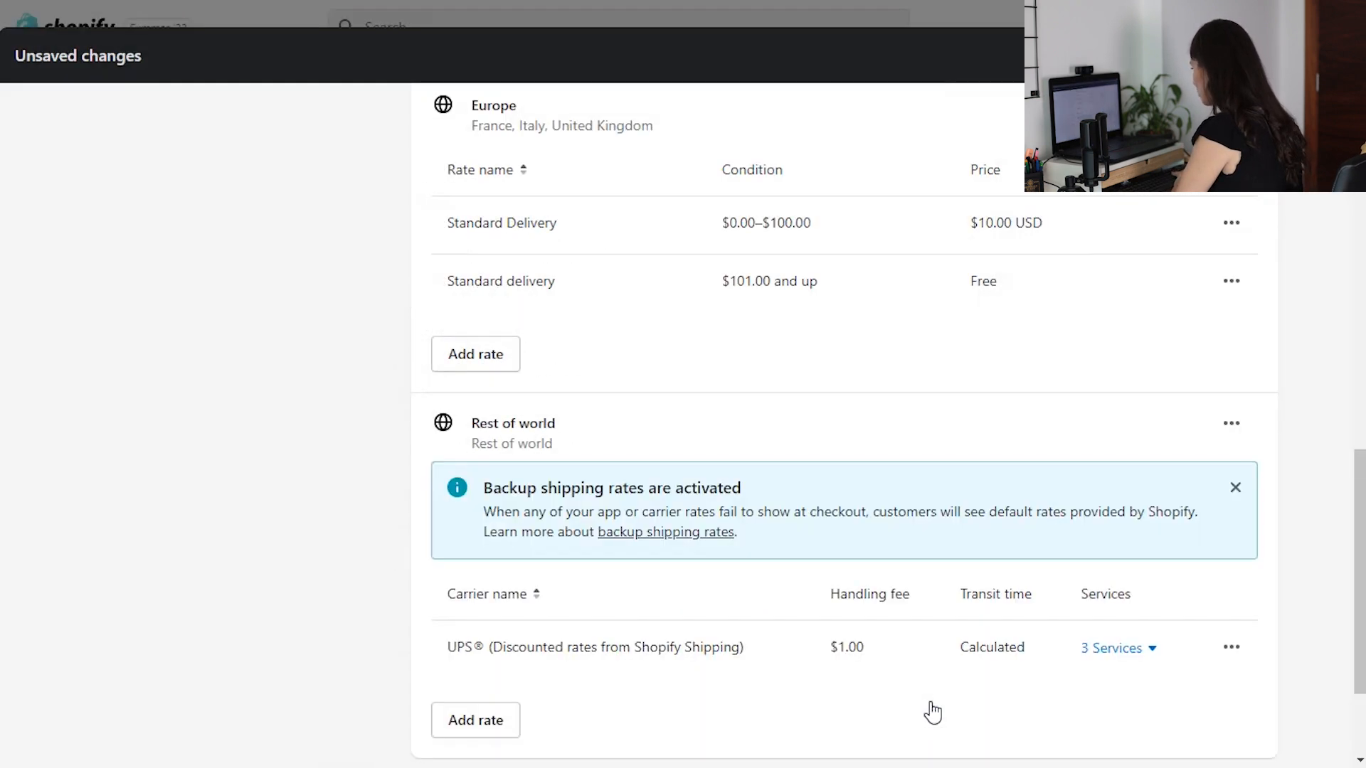
- Review the Rest of world rate, then stay in the general profile and try to save its unsaved changes
scroll(1069, 609, "down", 2)
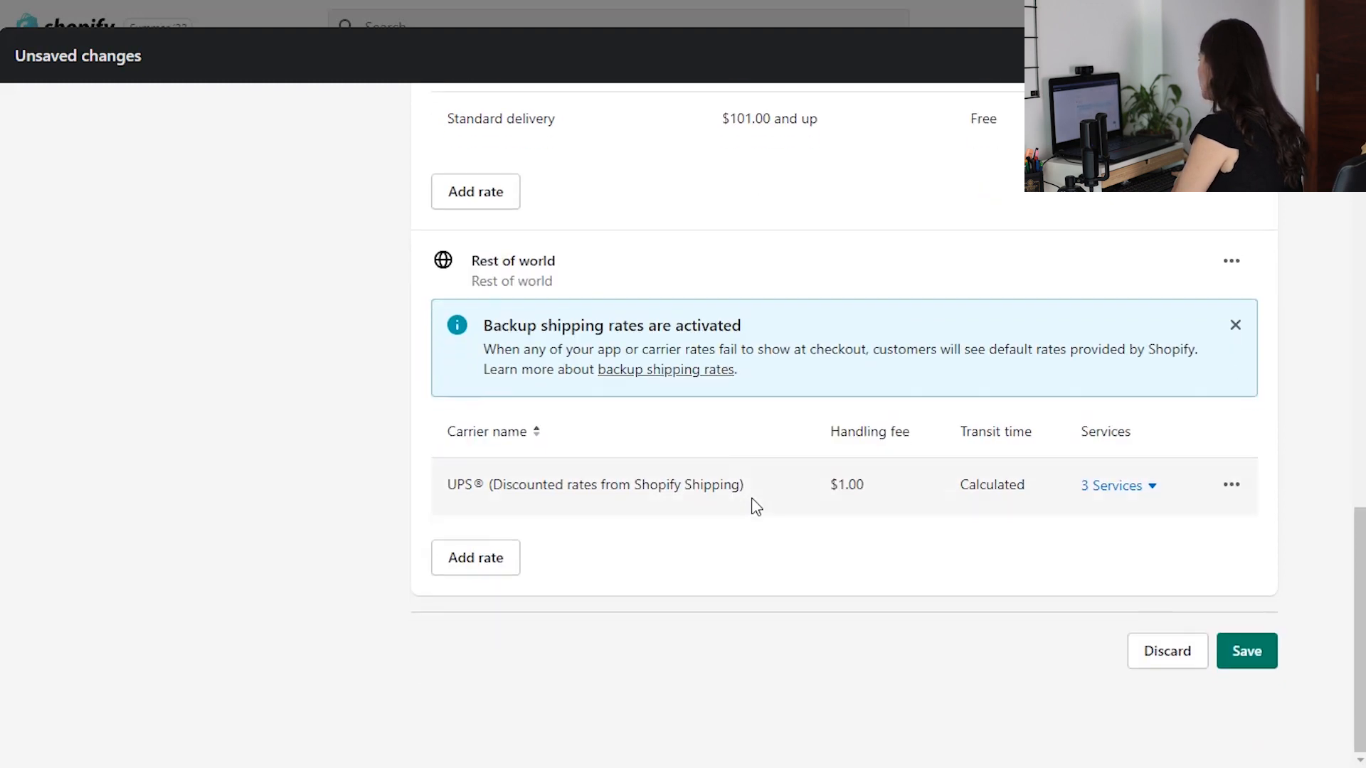
scroll(756, 507, "up", 20)
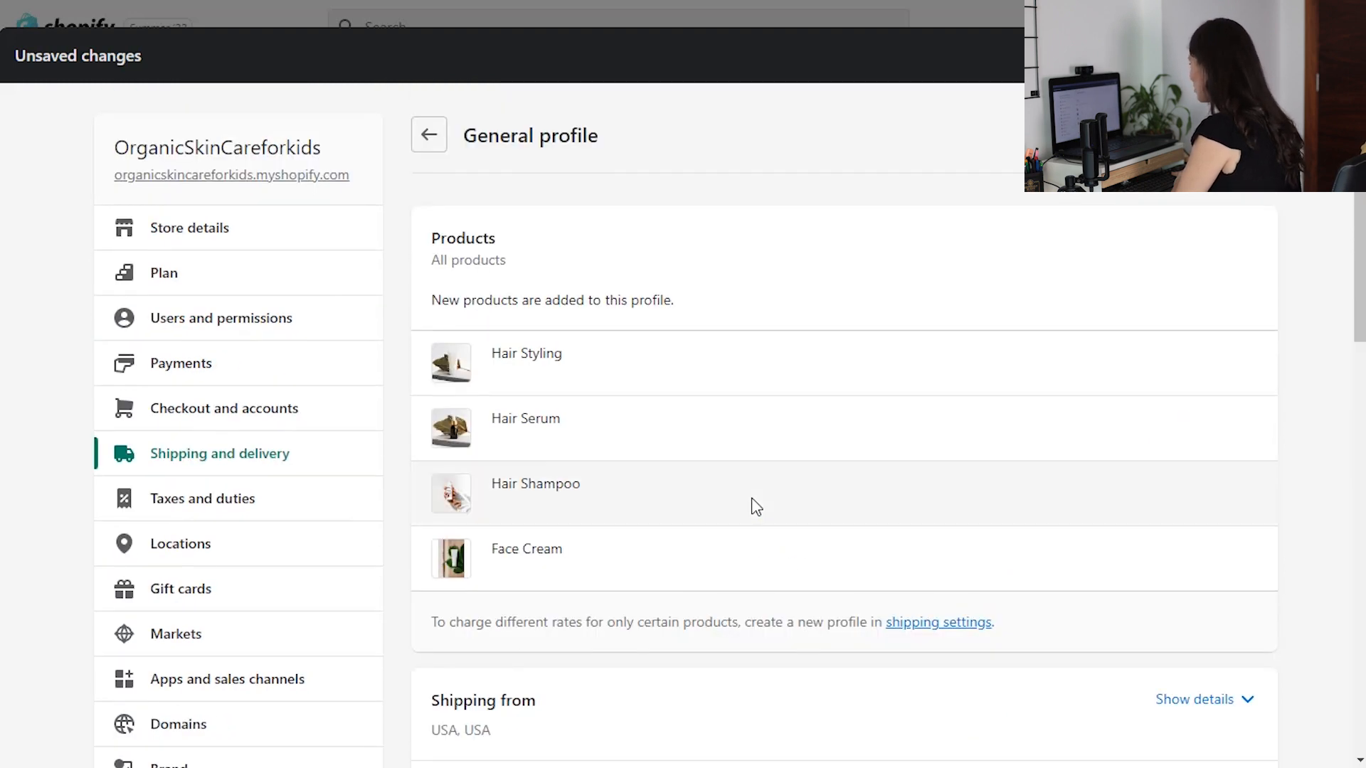
left_click(427, 136)
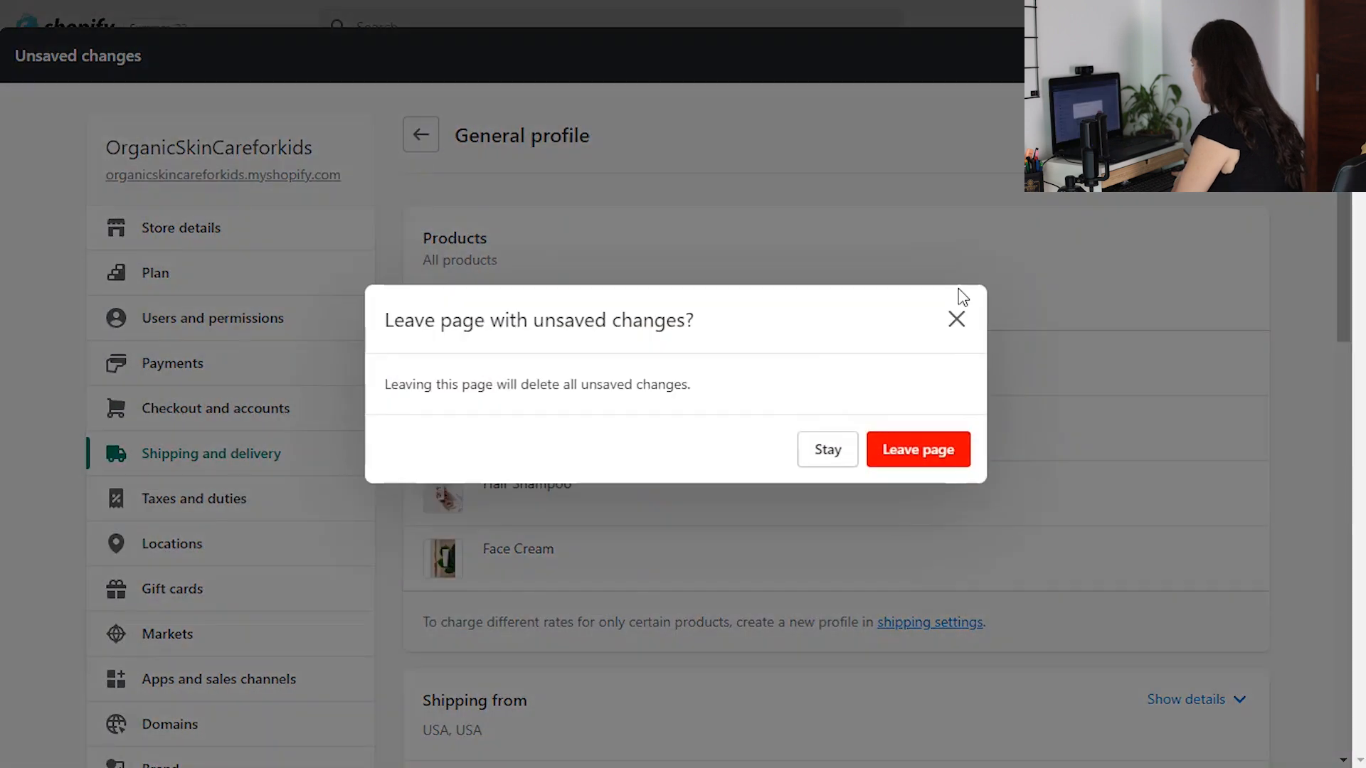
left_click(956, 319)
left_click(1311, 55)
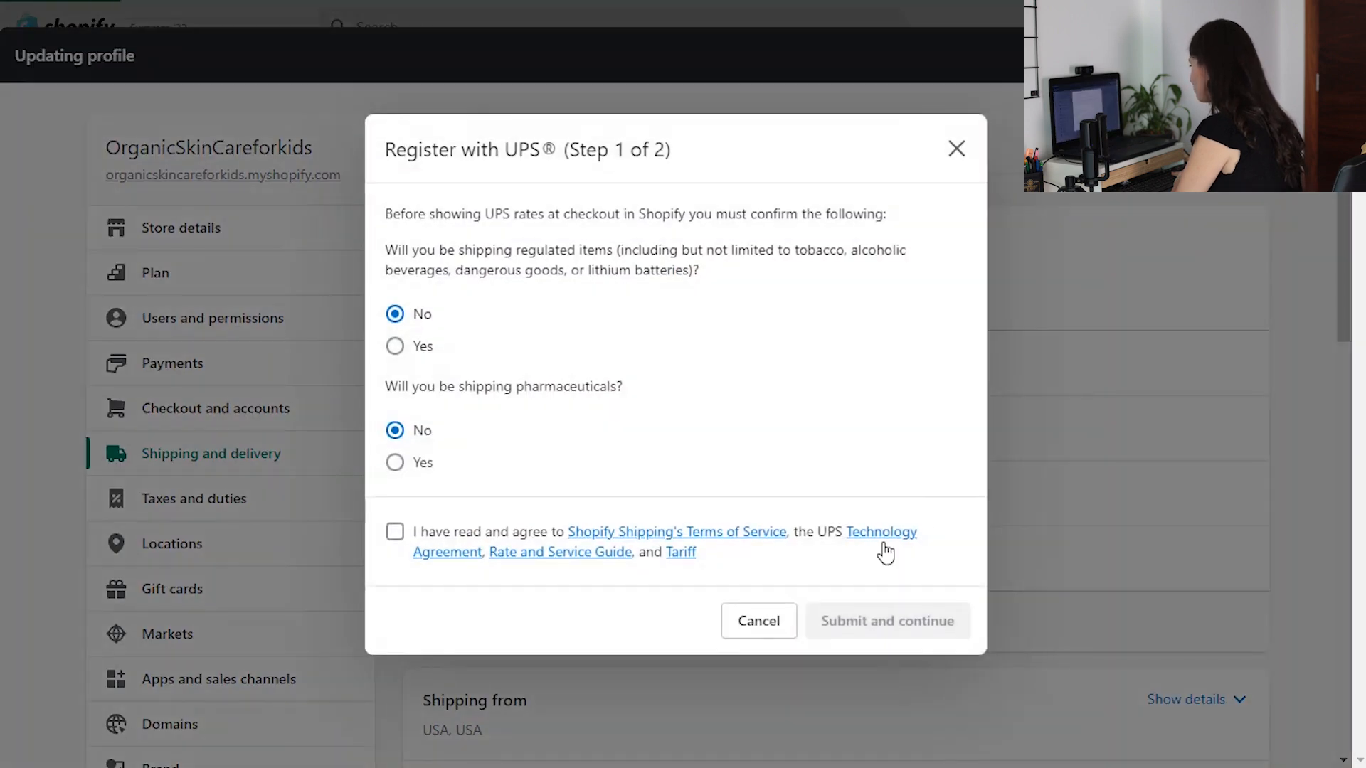
- Accept the Shopify Shipping and UPS terms in the UPS registration, submit them, and cancel at the registration address form
left_click(395, 534)
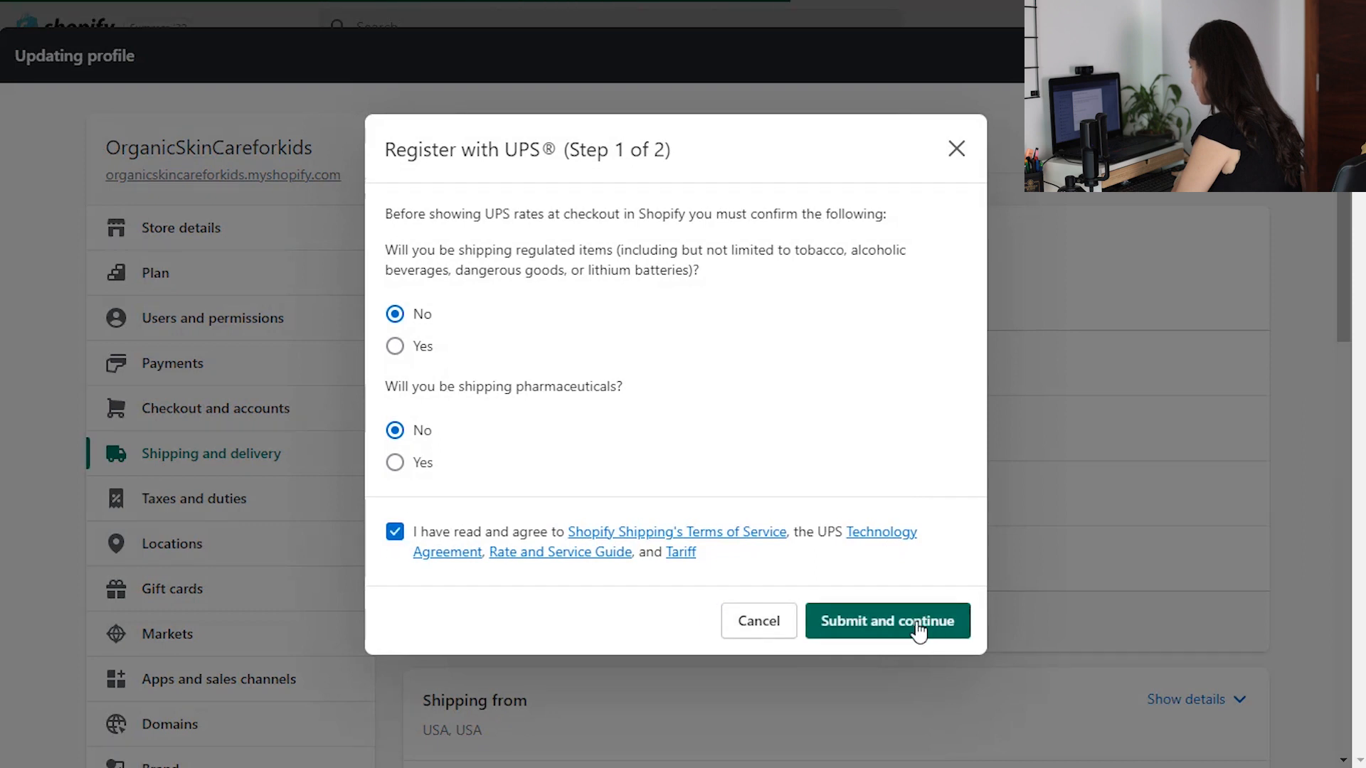
left_click(909, 622)
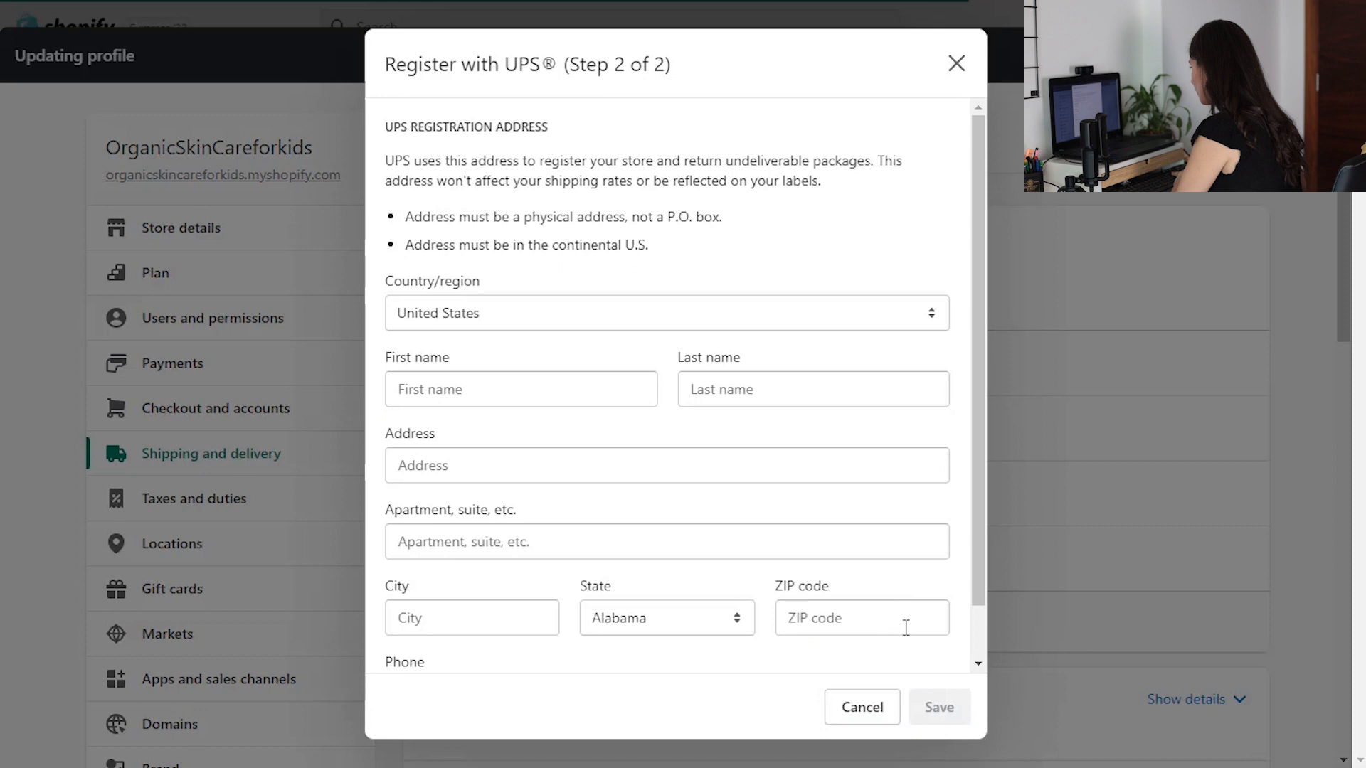
scroll(570, 515, "down", 1)
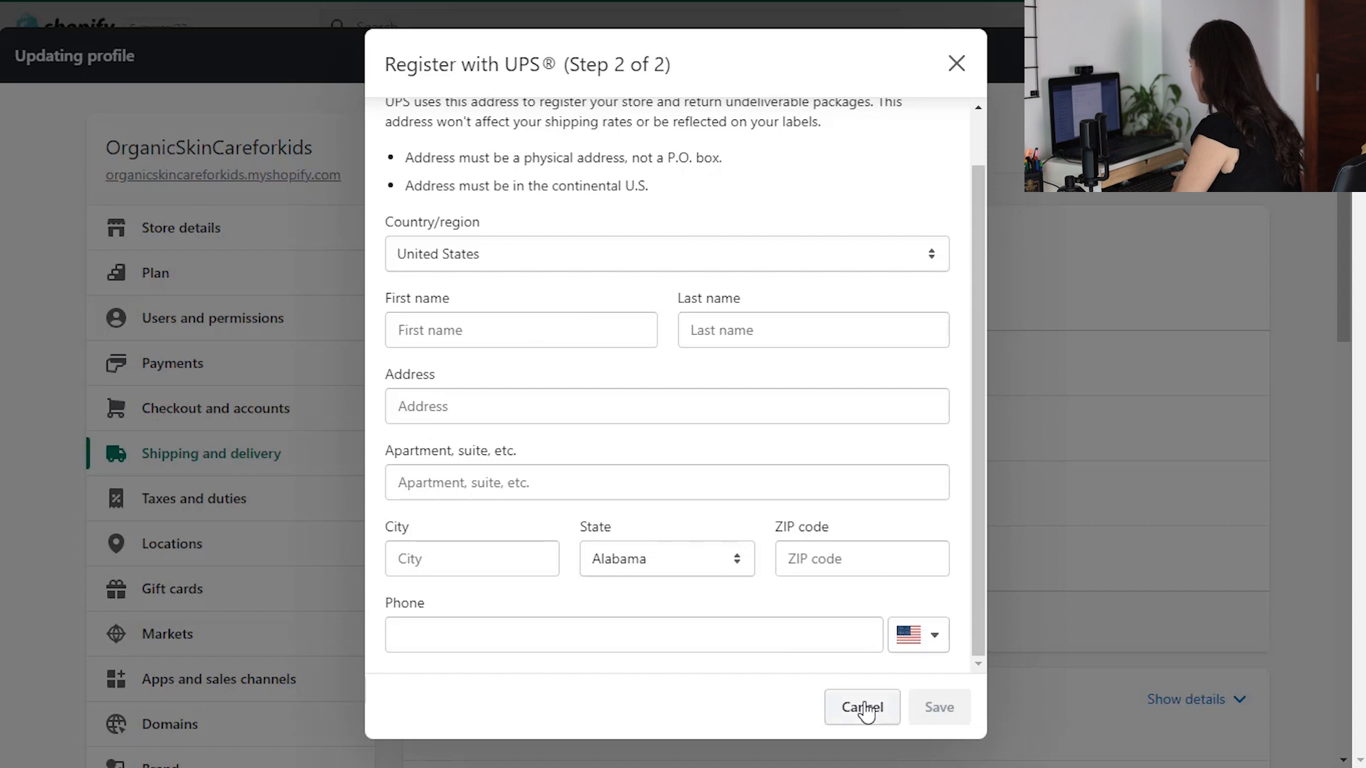
left_click(865, 712)
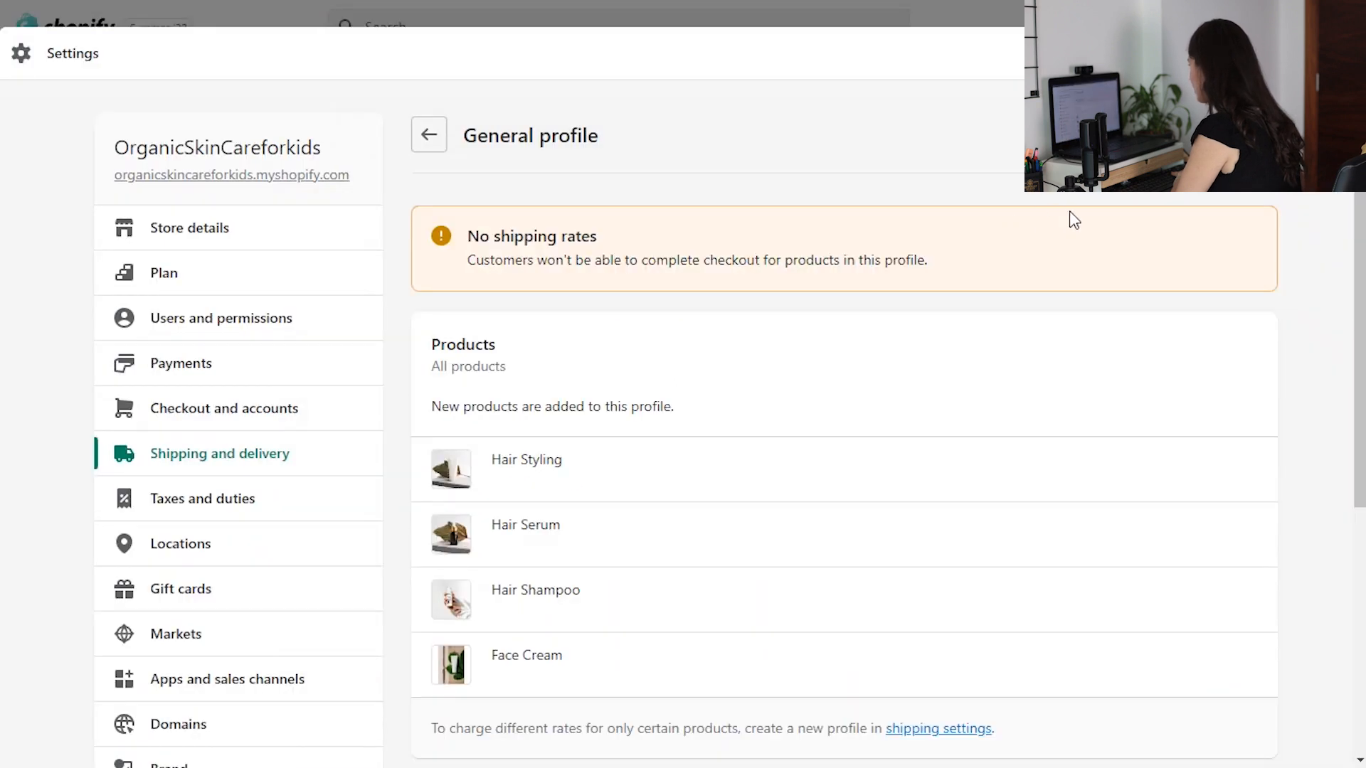
- Check the general profile's shipping zones and return to the store's shipping and delivery settings
scroll(955, 377, "down", 5)
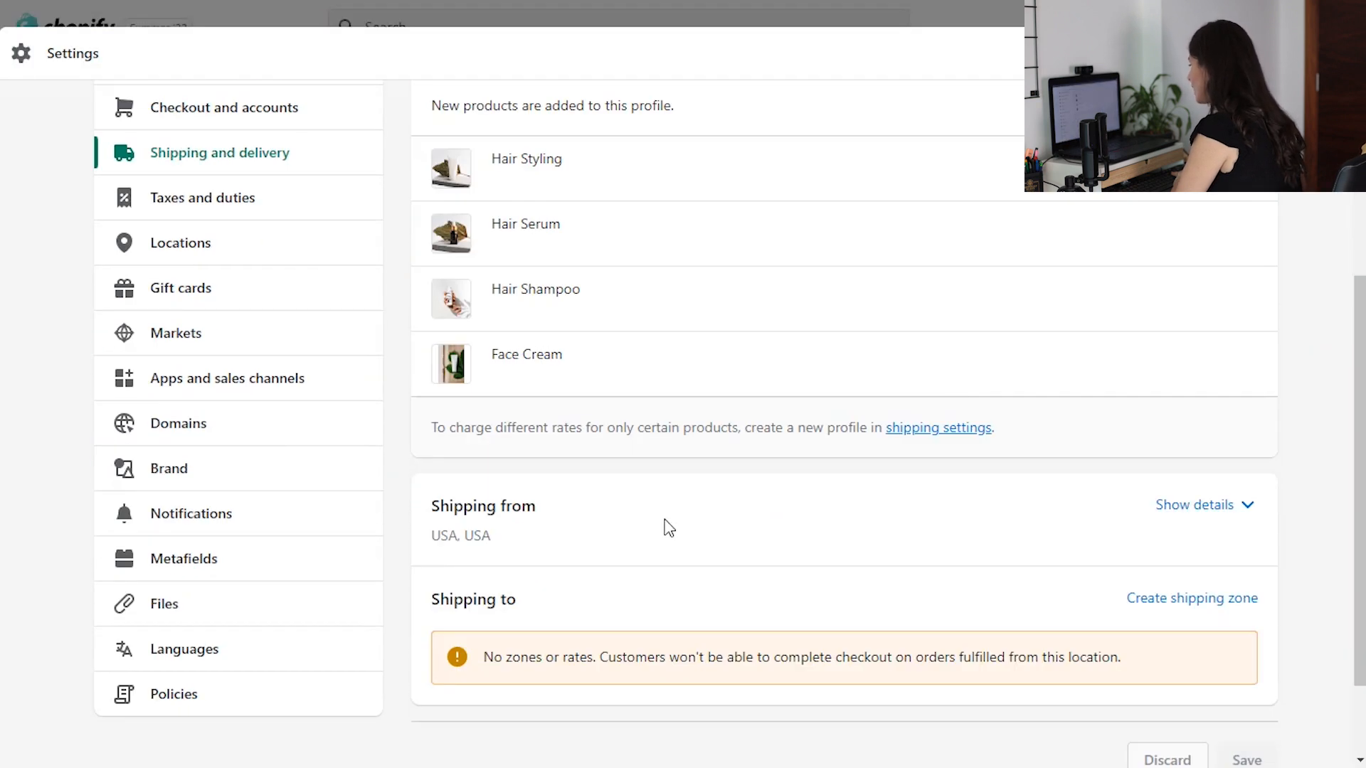
scroll(678, 511, "up", 5)
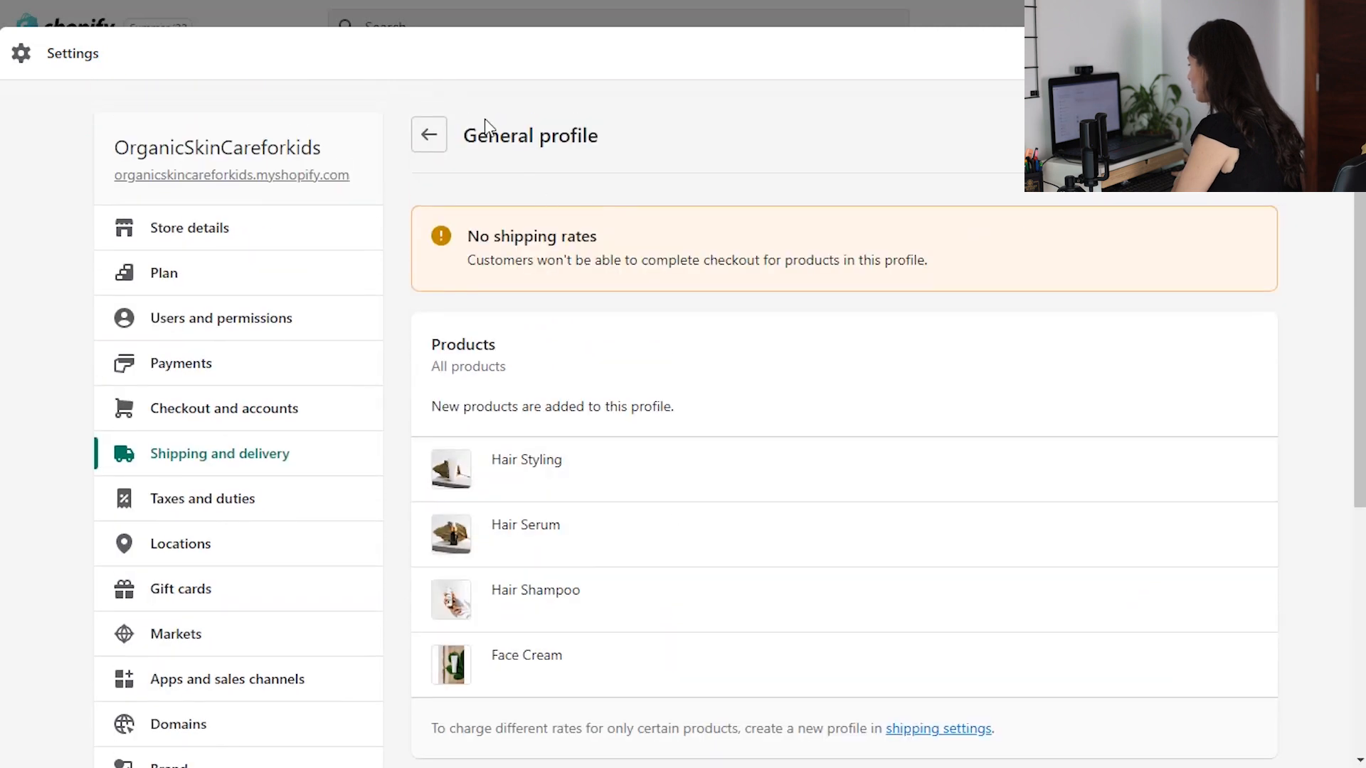
left_click(434, 142)
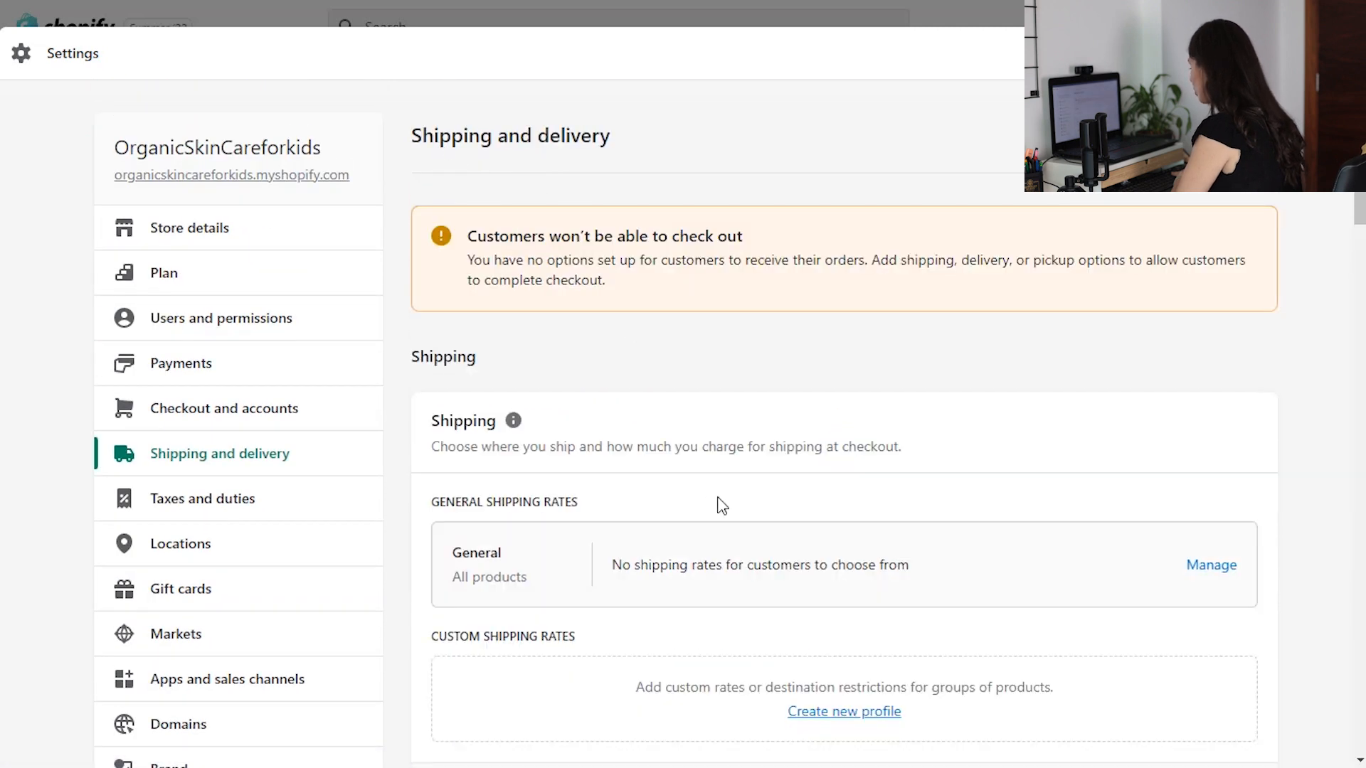
scroll(719, 498, "down", 4)
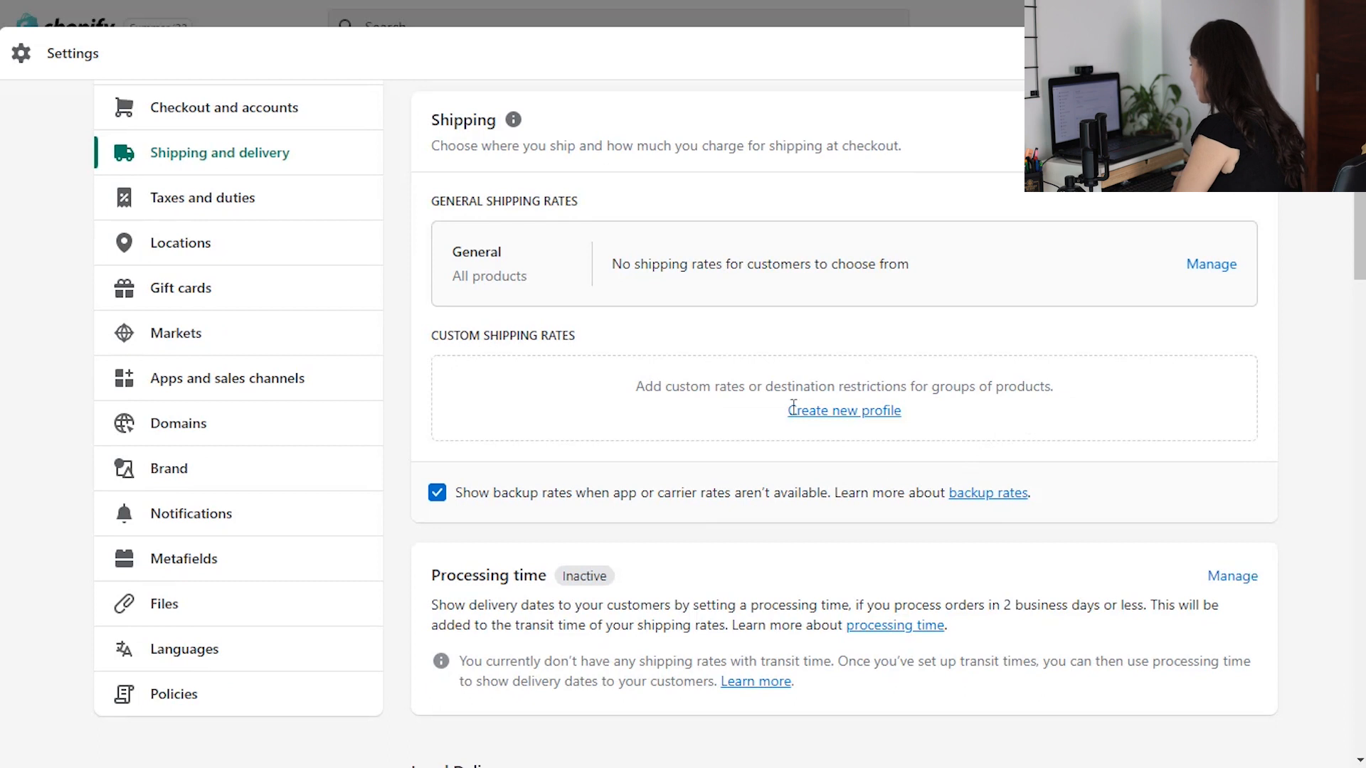
- Create a new custom shipping profile named Fragile Products
left_click(857, 416)
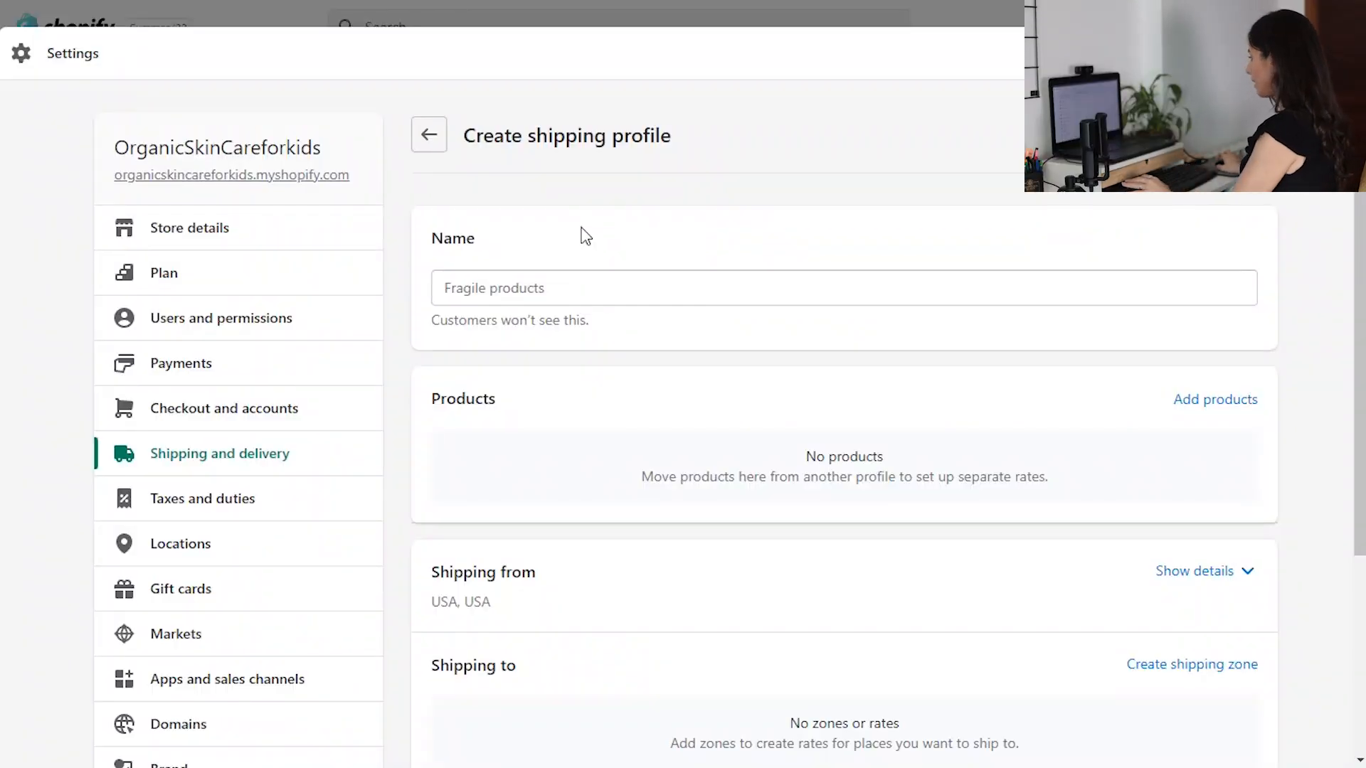
left_click(601, 290)
type("Fragile Products")
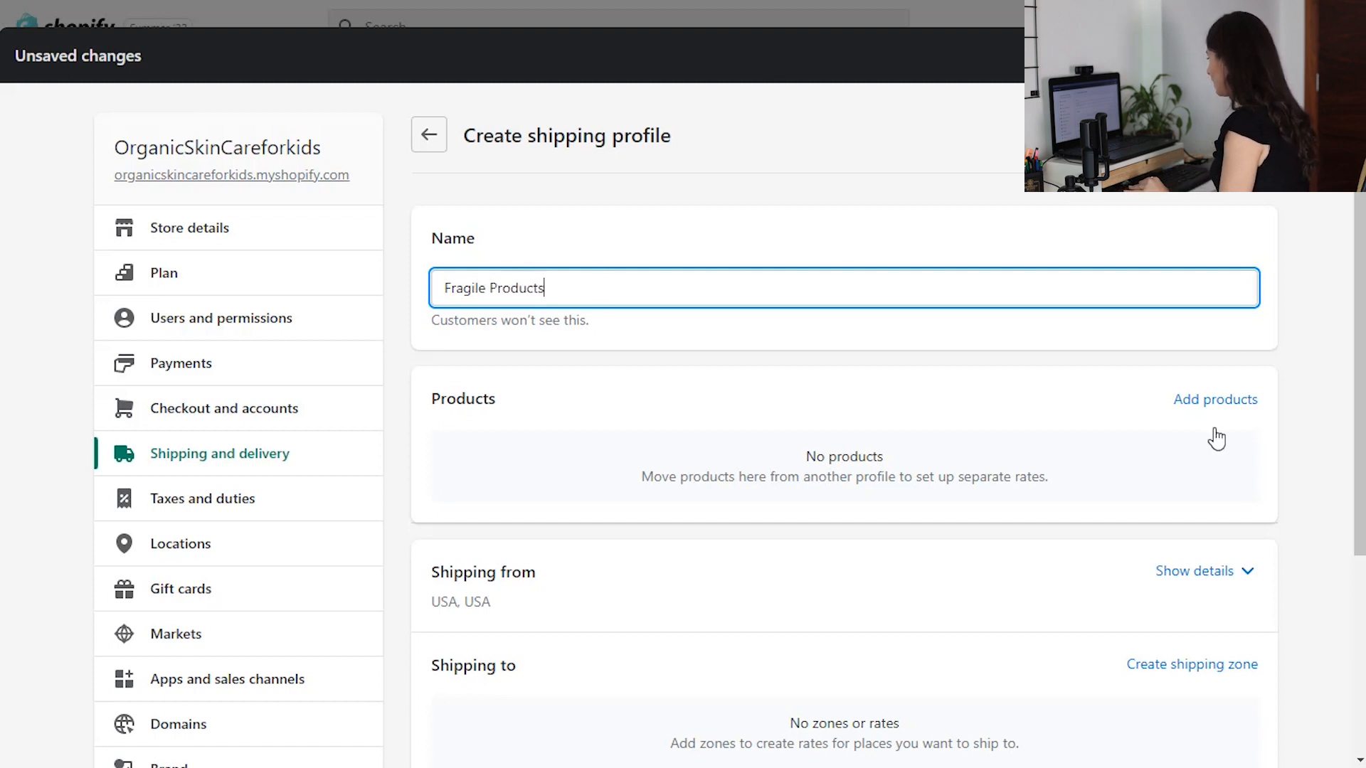
- Add the Hair Serum product to the Fragile Products profile and look over its shipping zone section
left_click(1209, 401)
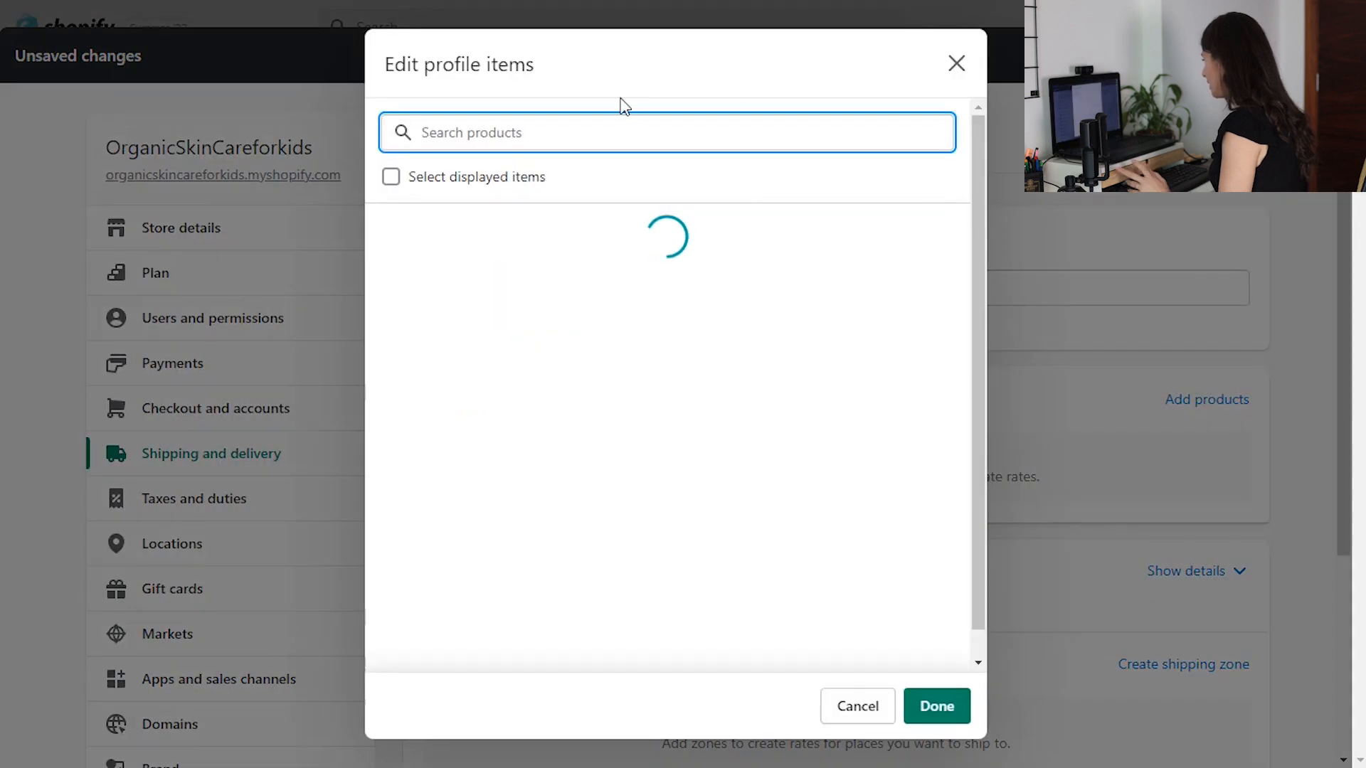
left_click(390, 310)
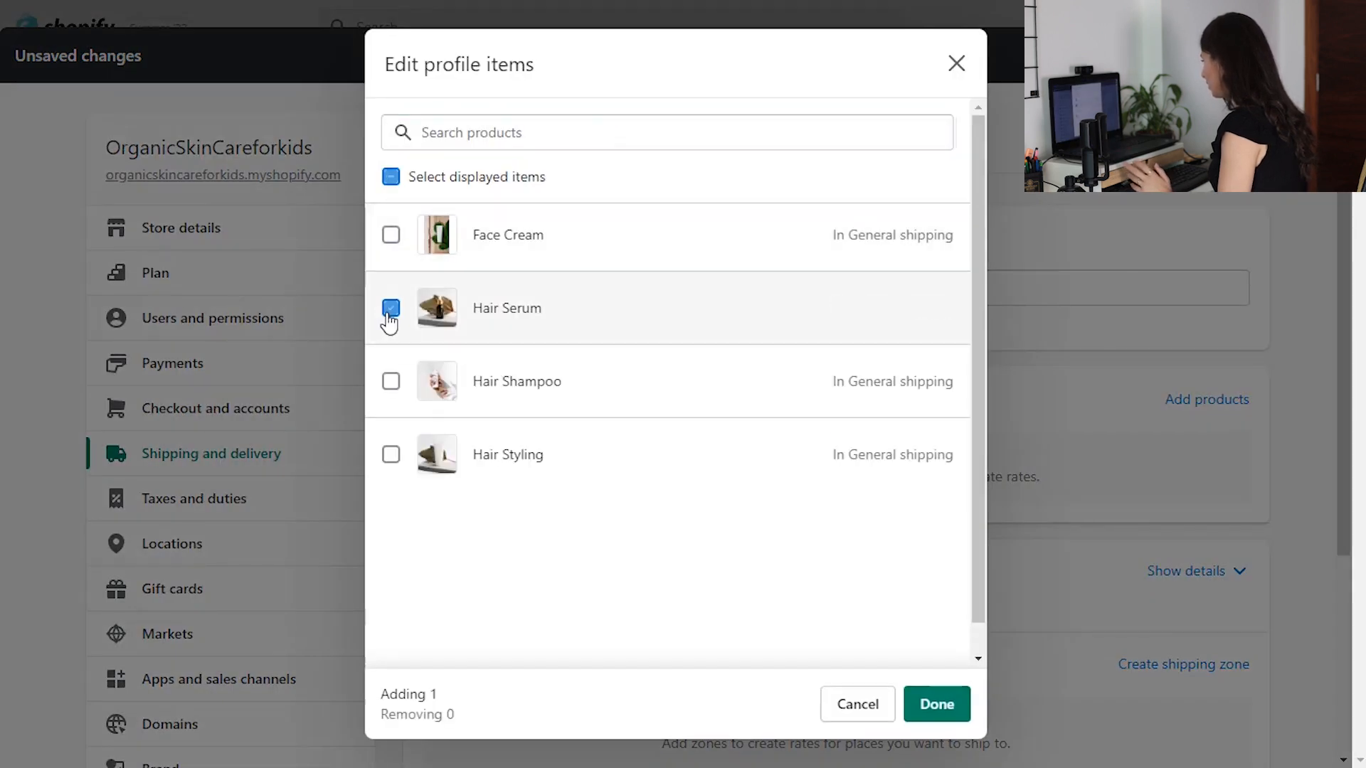
left_click(937, 704)
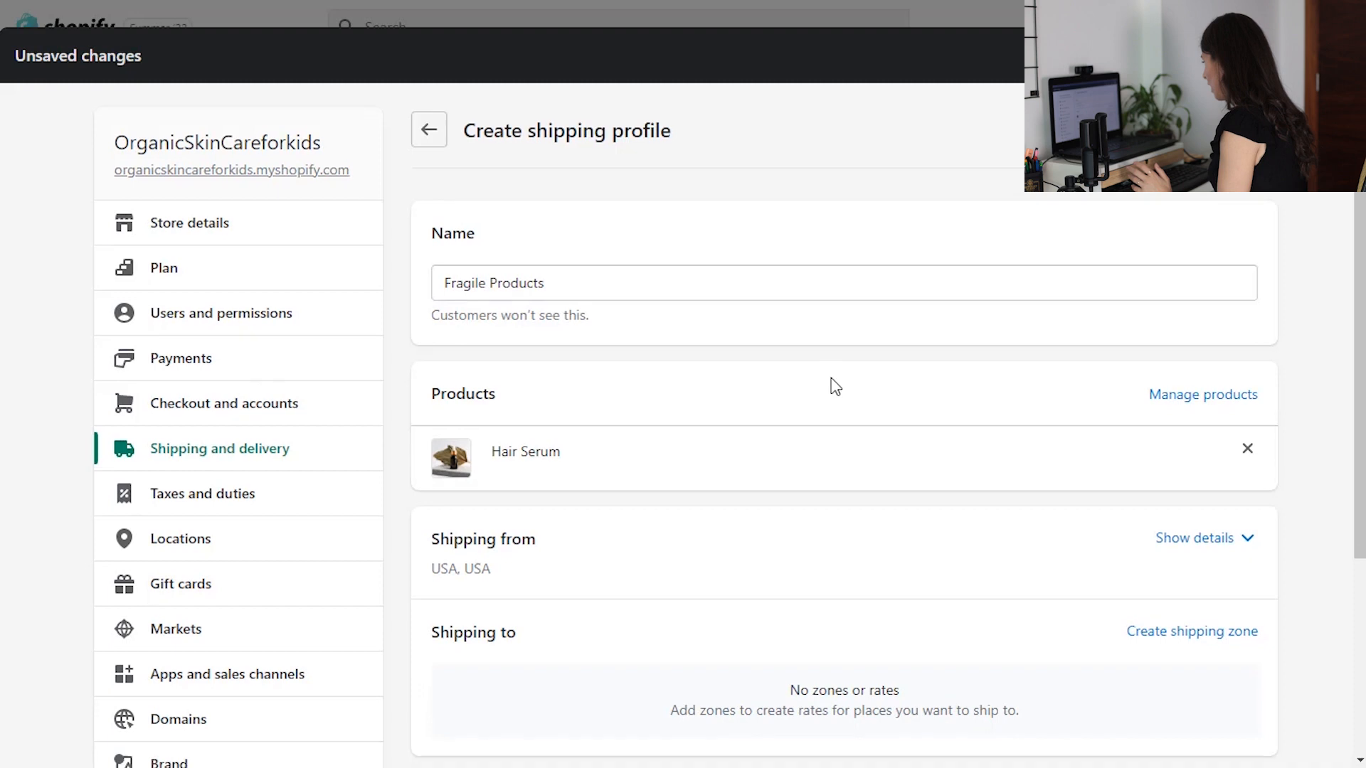
scroll(825, 398, "down", 4)
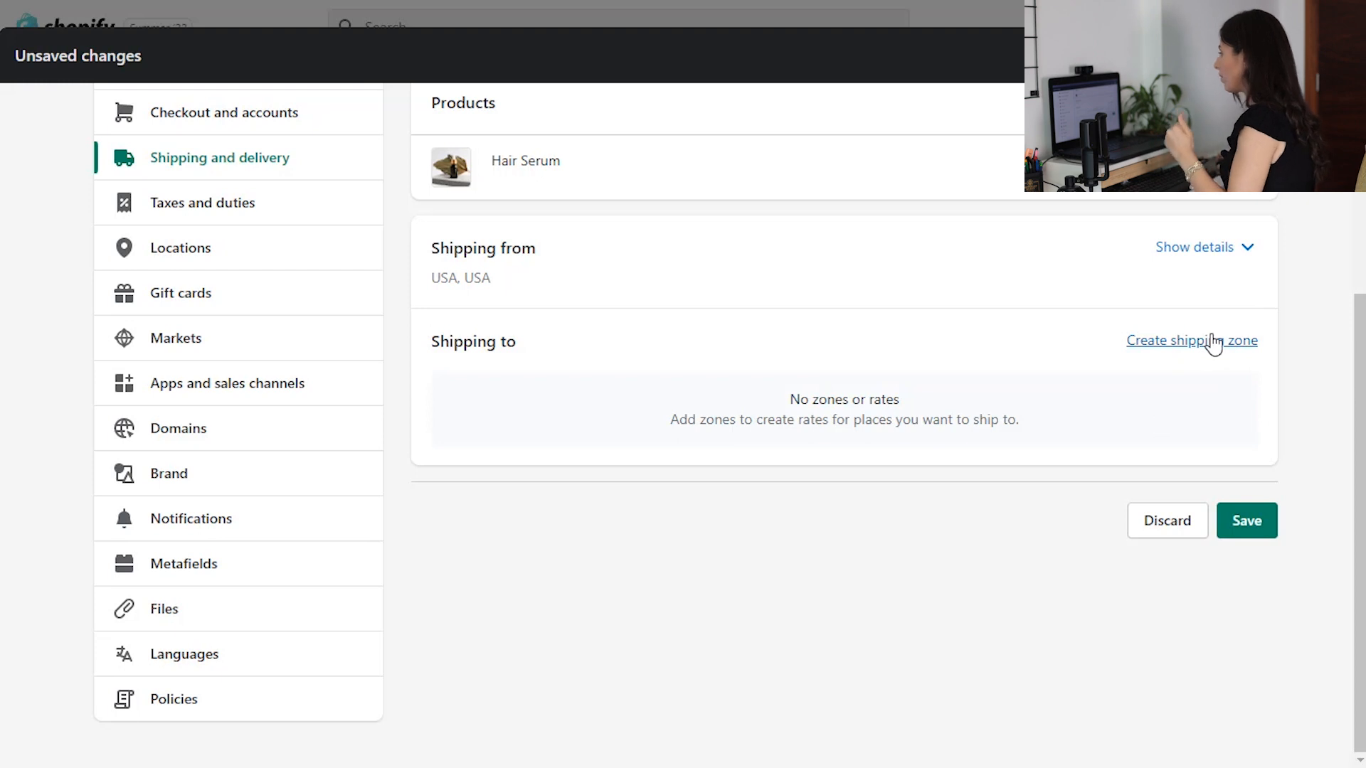
scroll(767, 318, "up", 4)
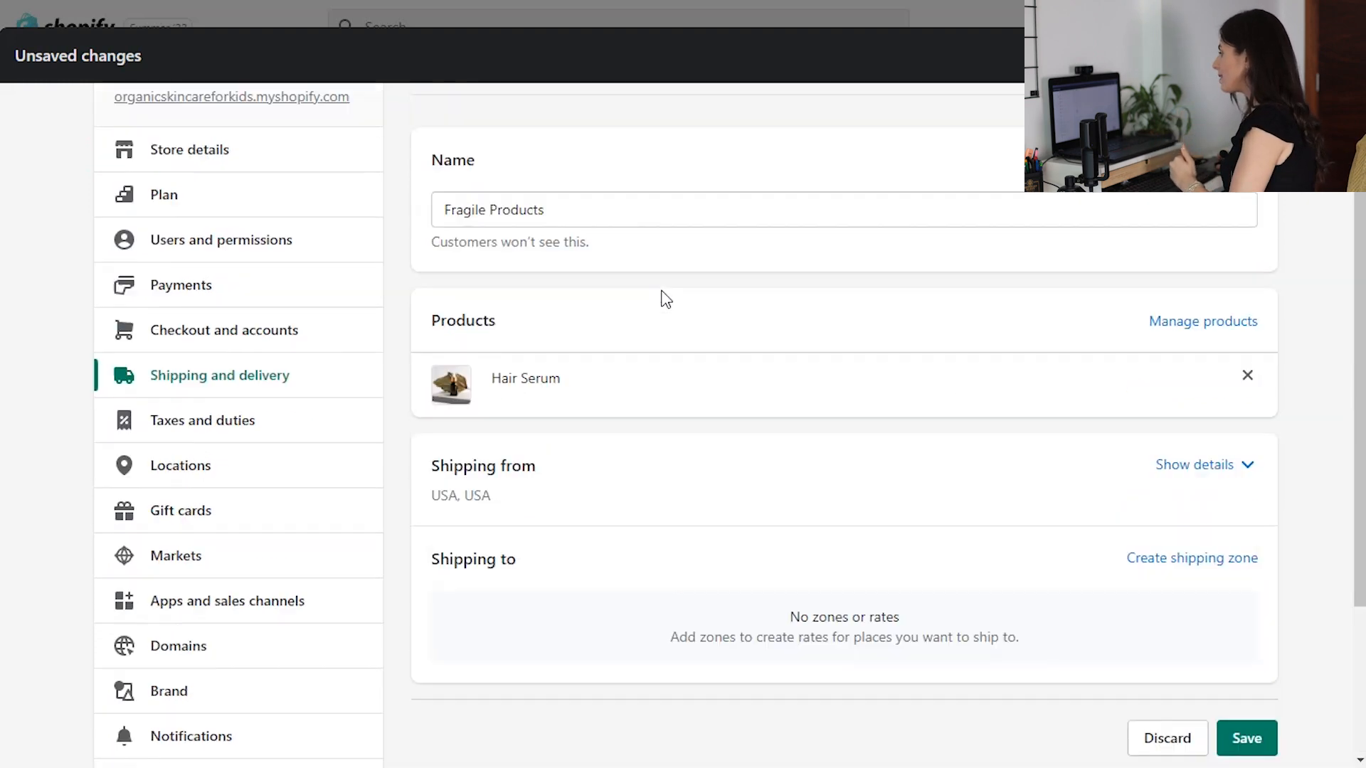